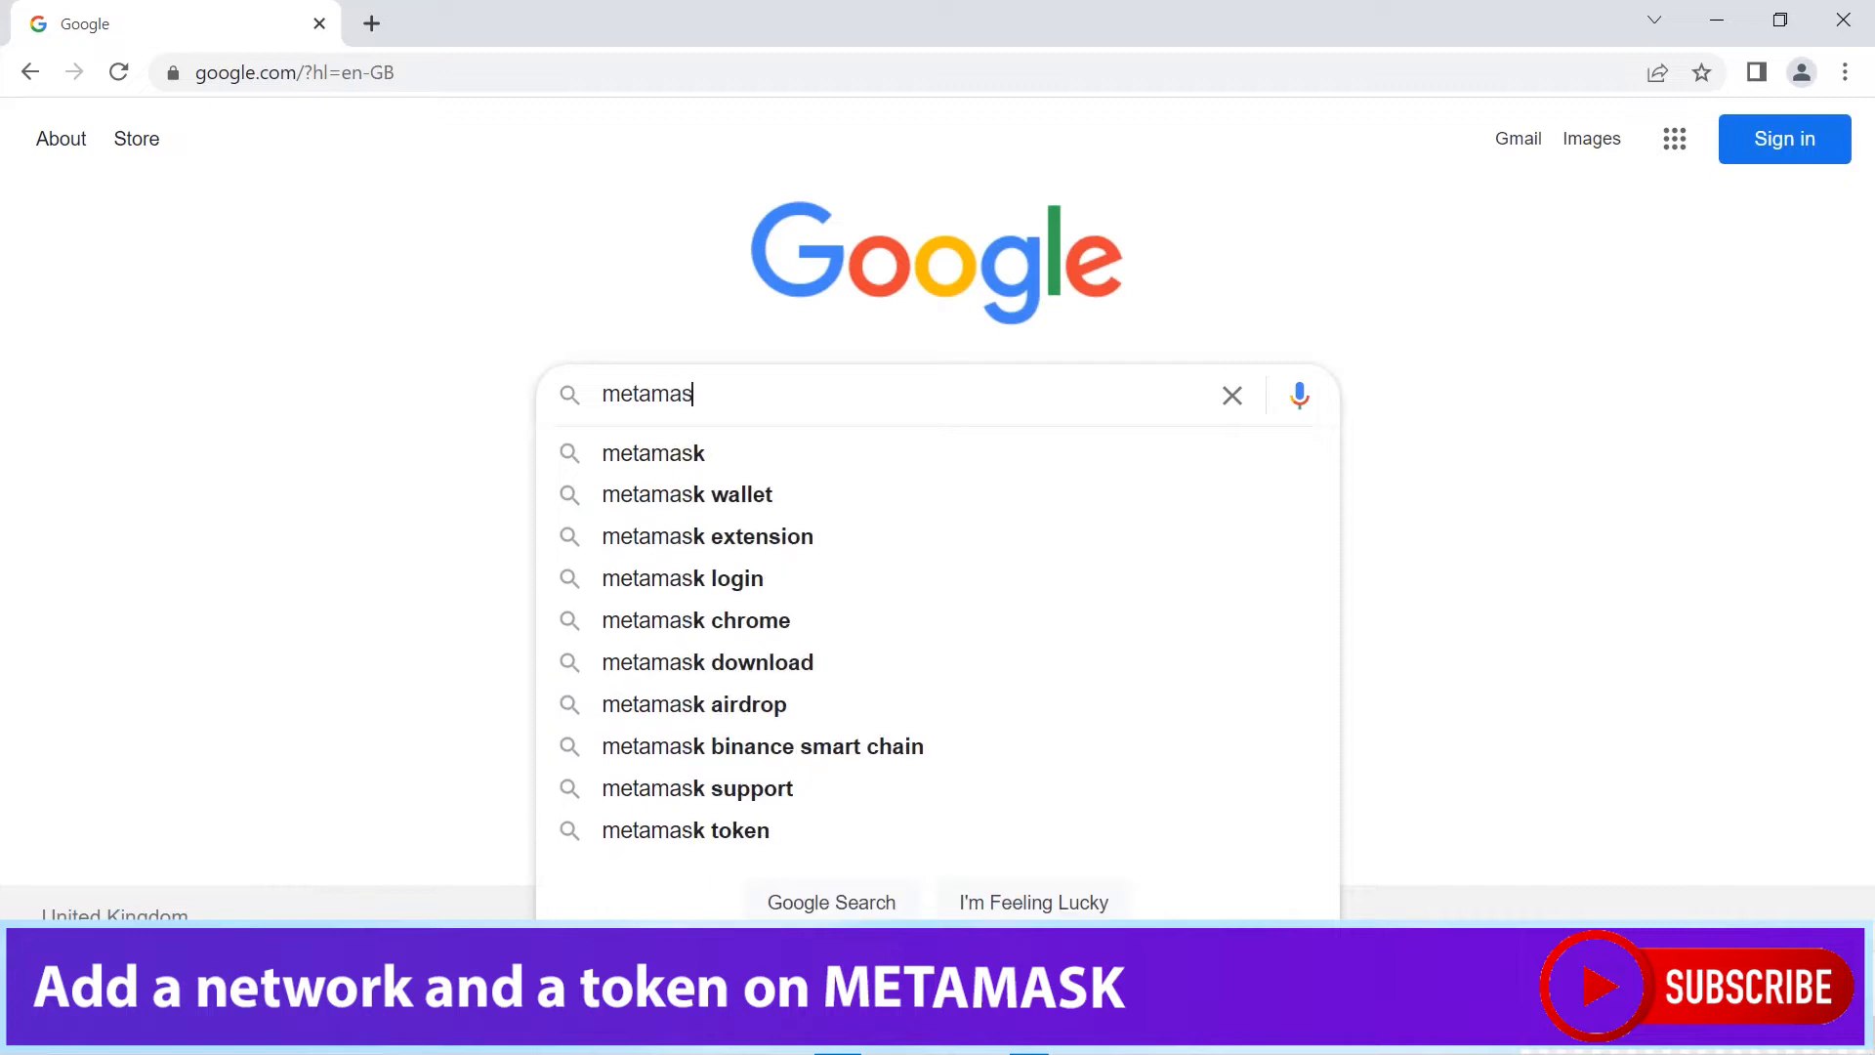
# - Search Google for "metamask wallet" and open the download page of the official metamask.io site
pyautogui.write('k wallet')
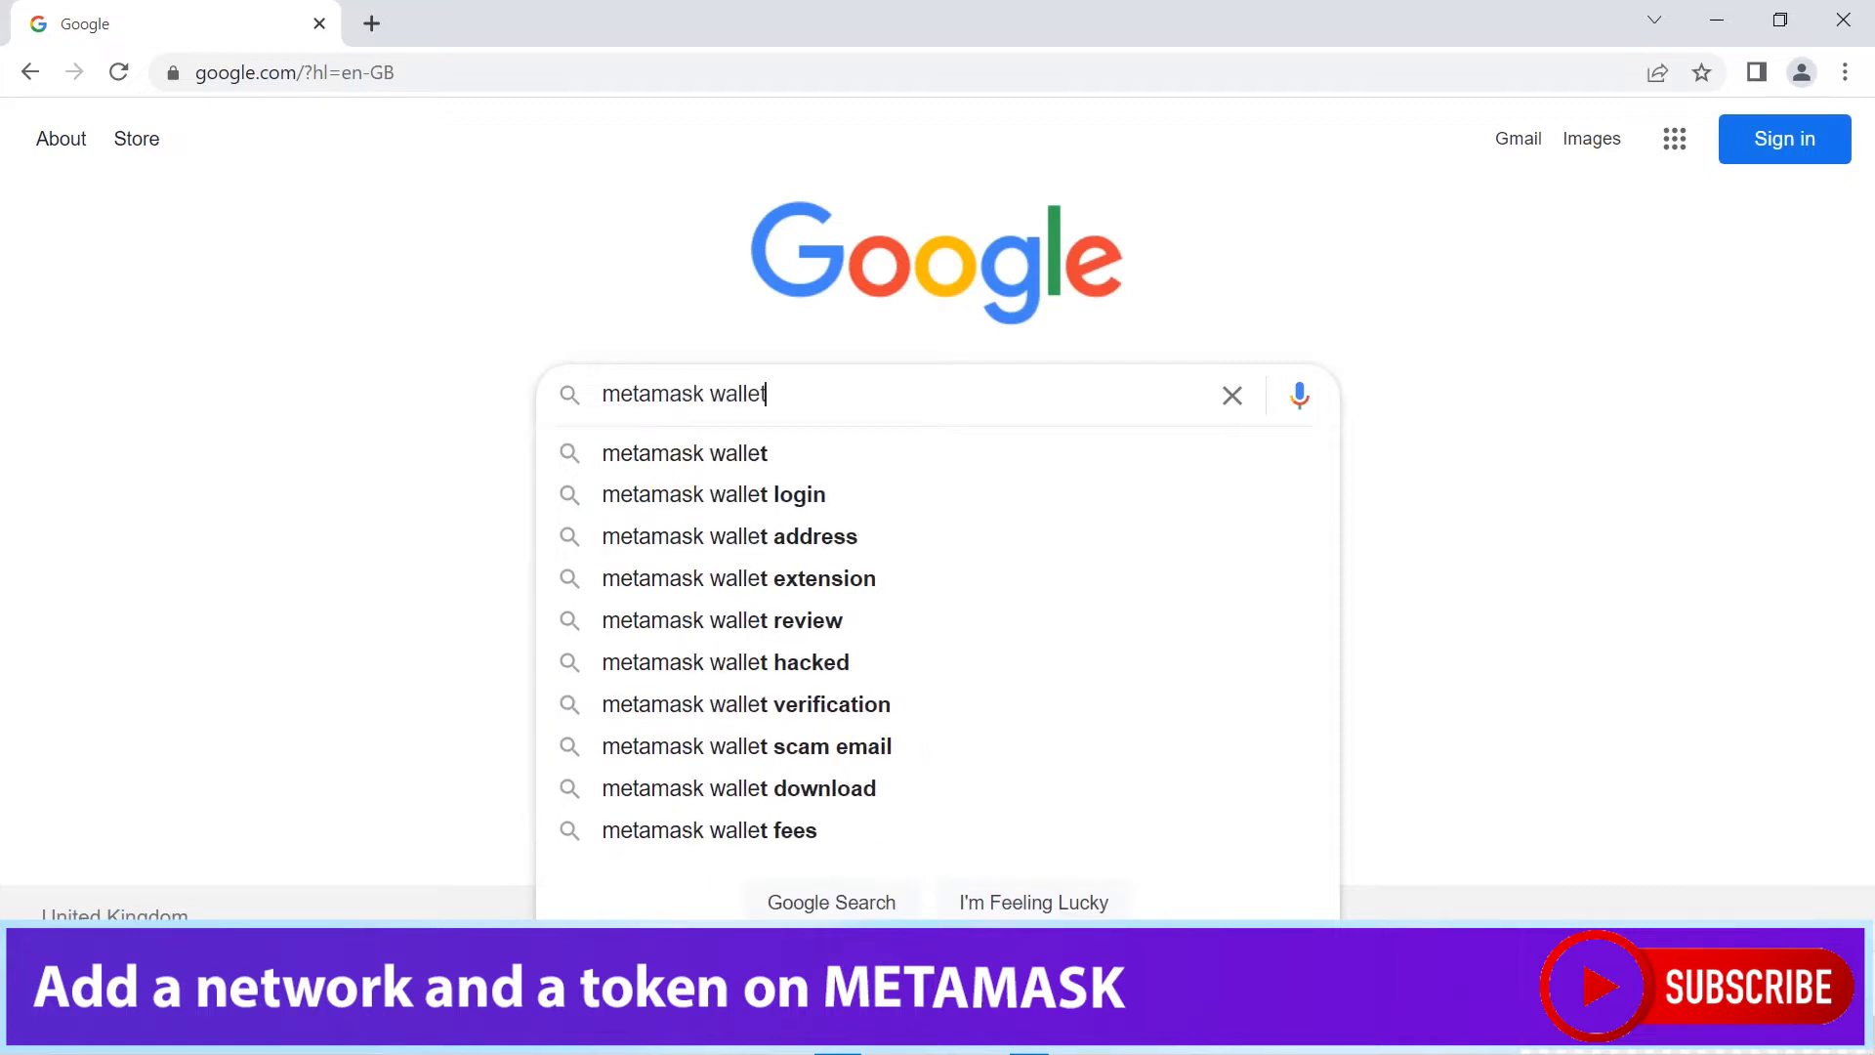
pyautogui.press('Down')
pyautogui.press('Return')
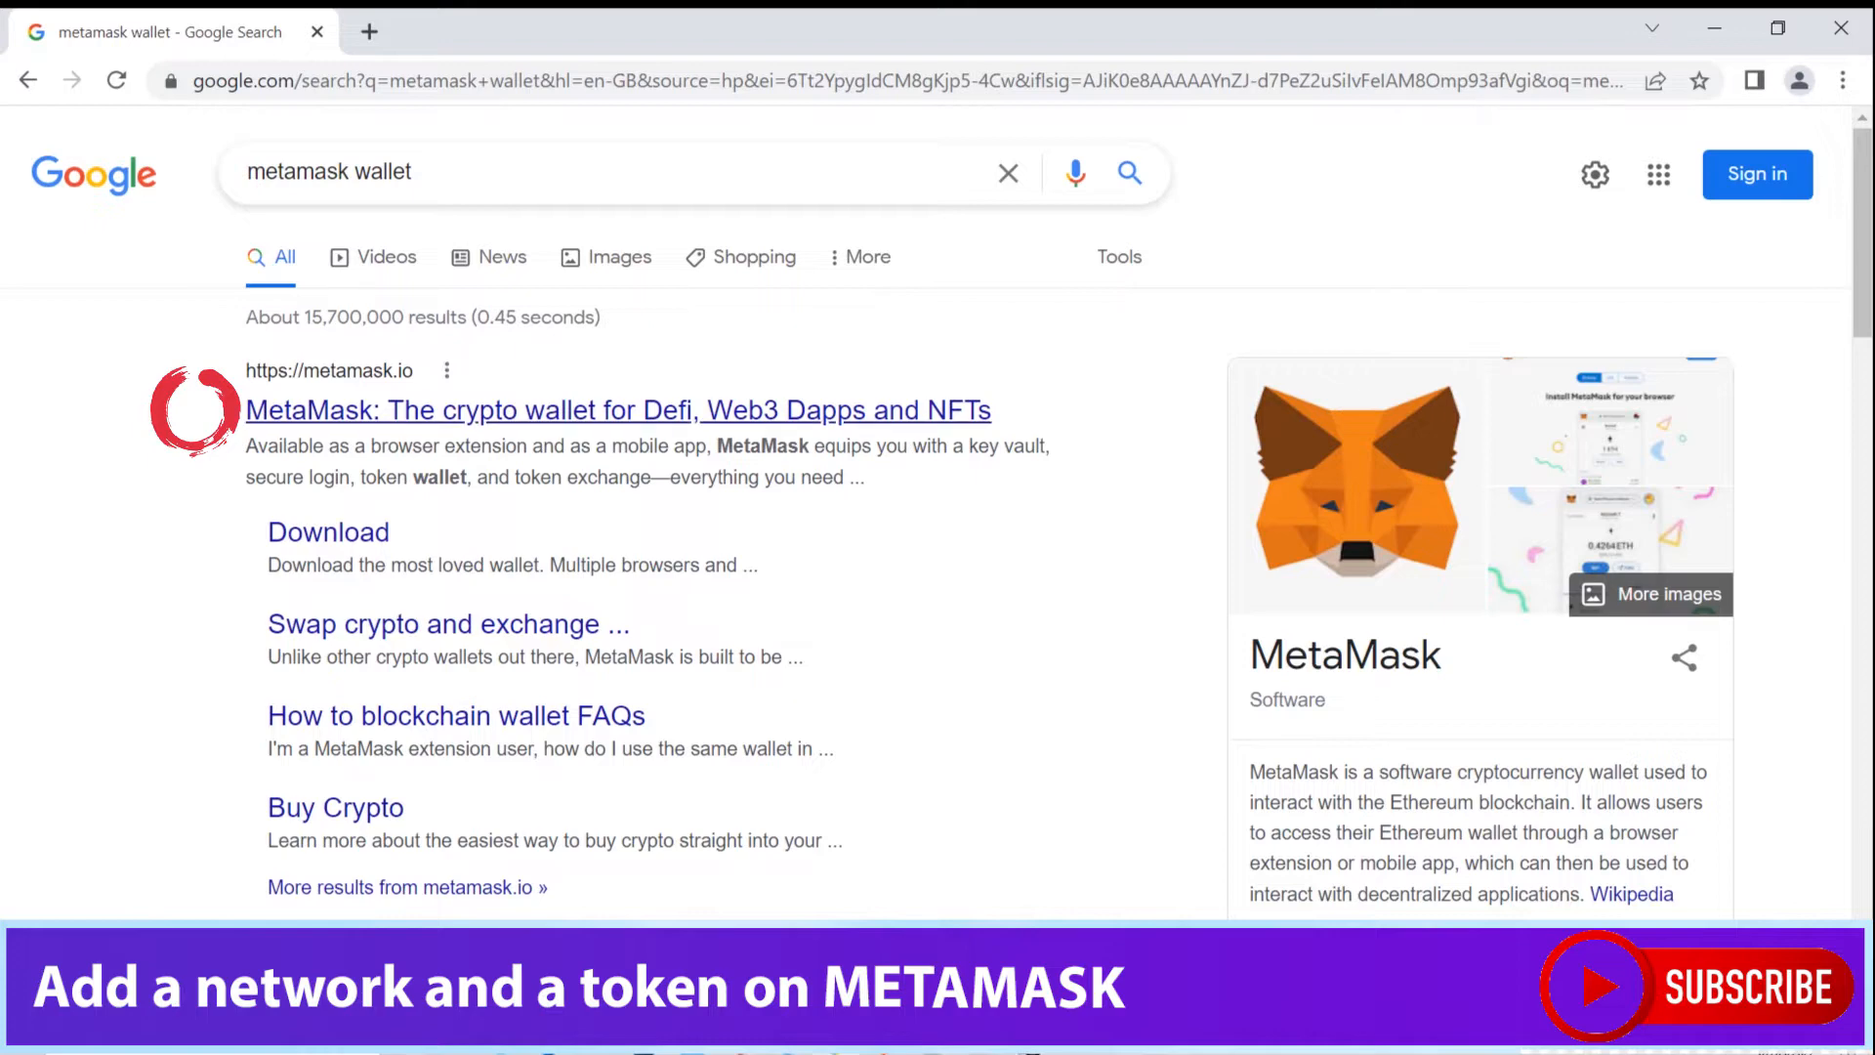
pyautogui.click(244, 410)
pyautogui.click(381, 852)
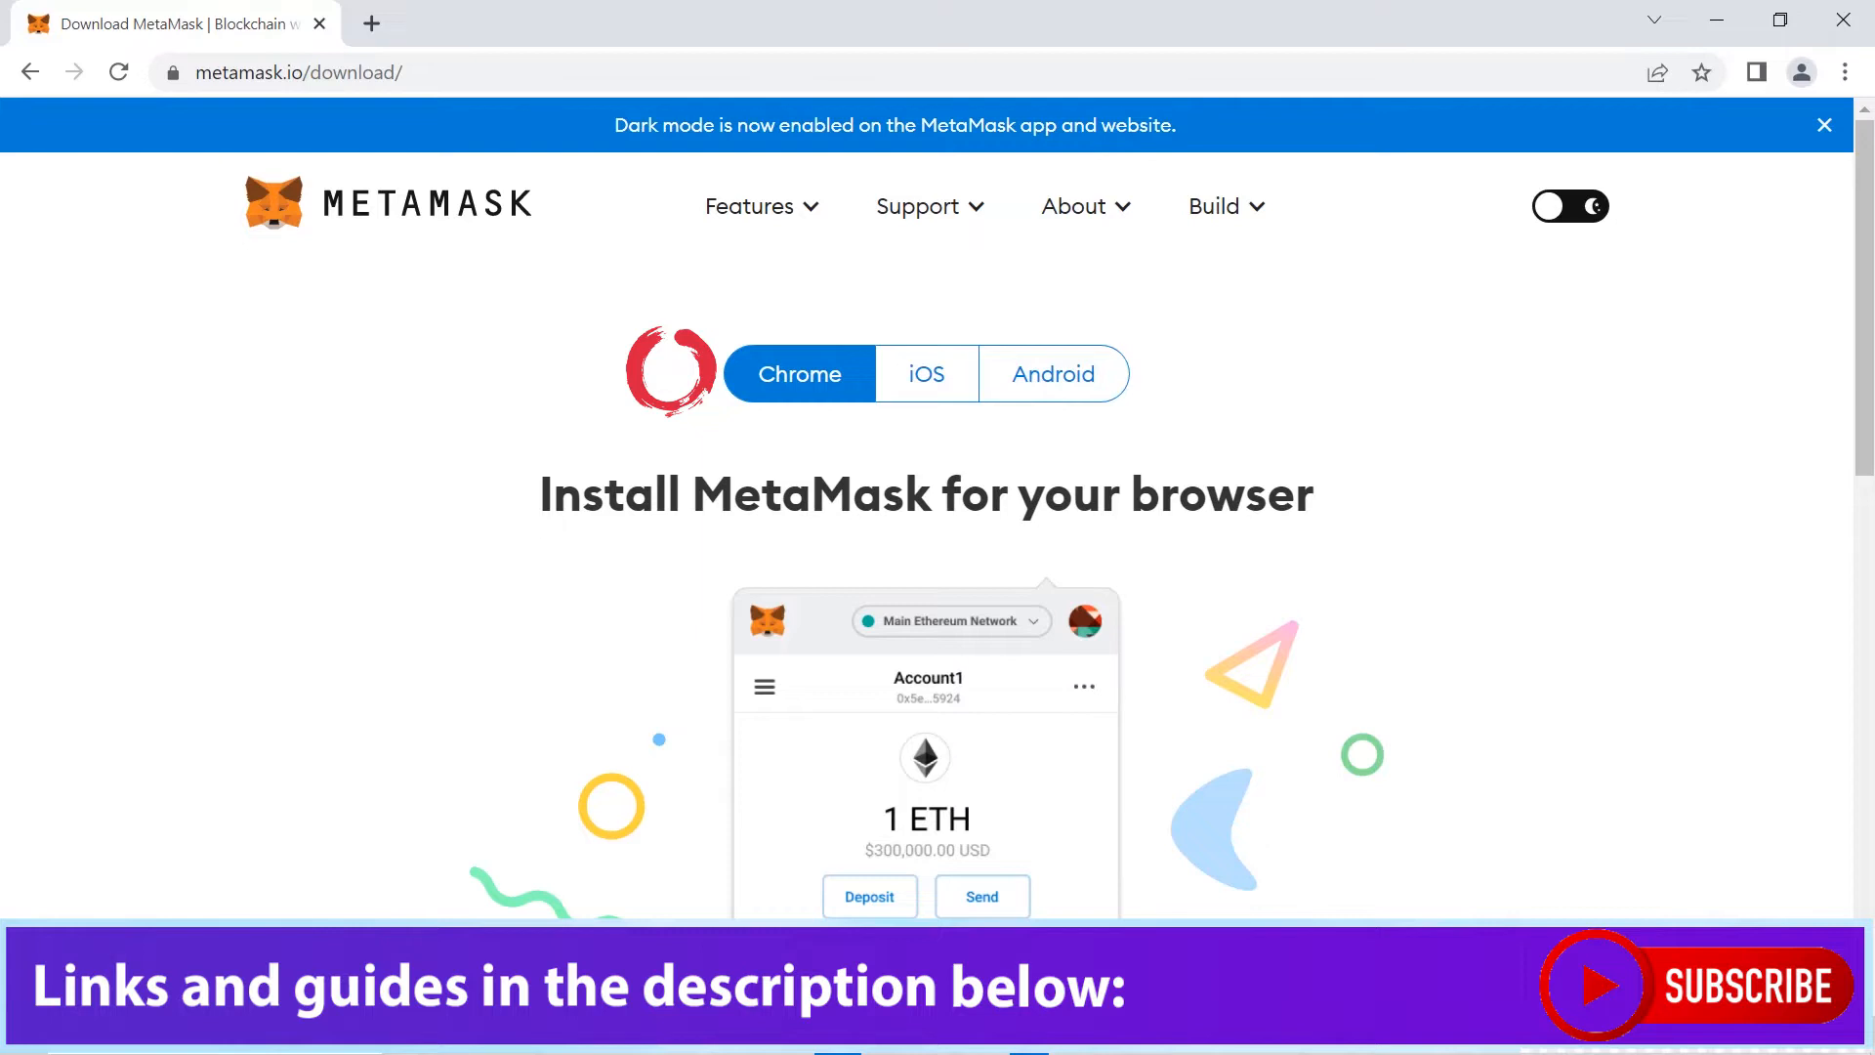
# - Install the MetaMask extension for Chrome from the Chrome Web Store
pyautogui.scroll(-3, 926, 528)
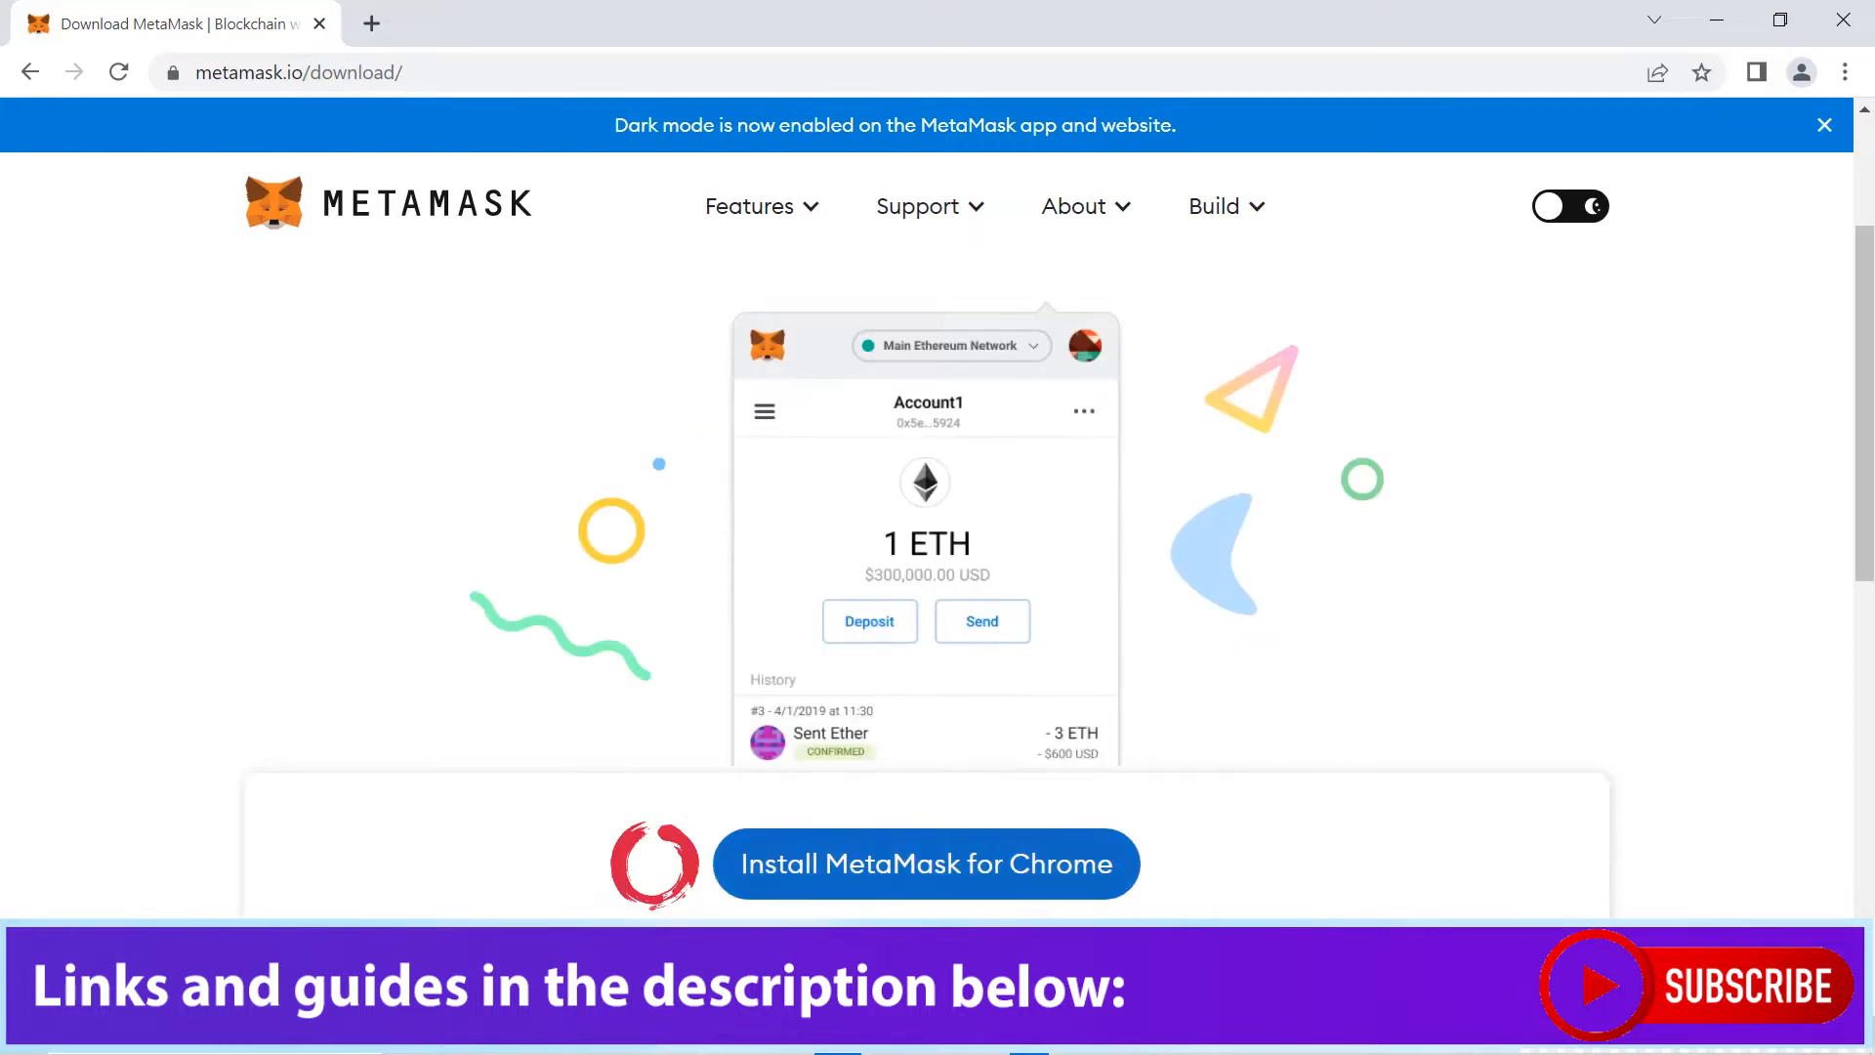
pyautogui.click(727, 864)
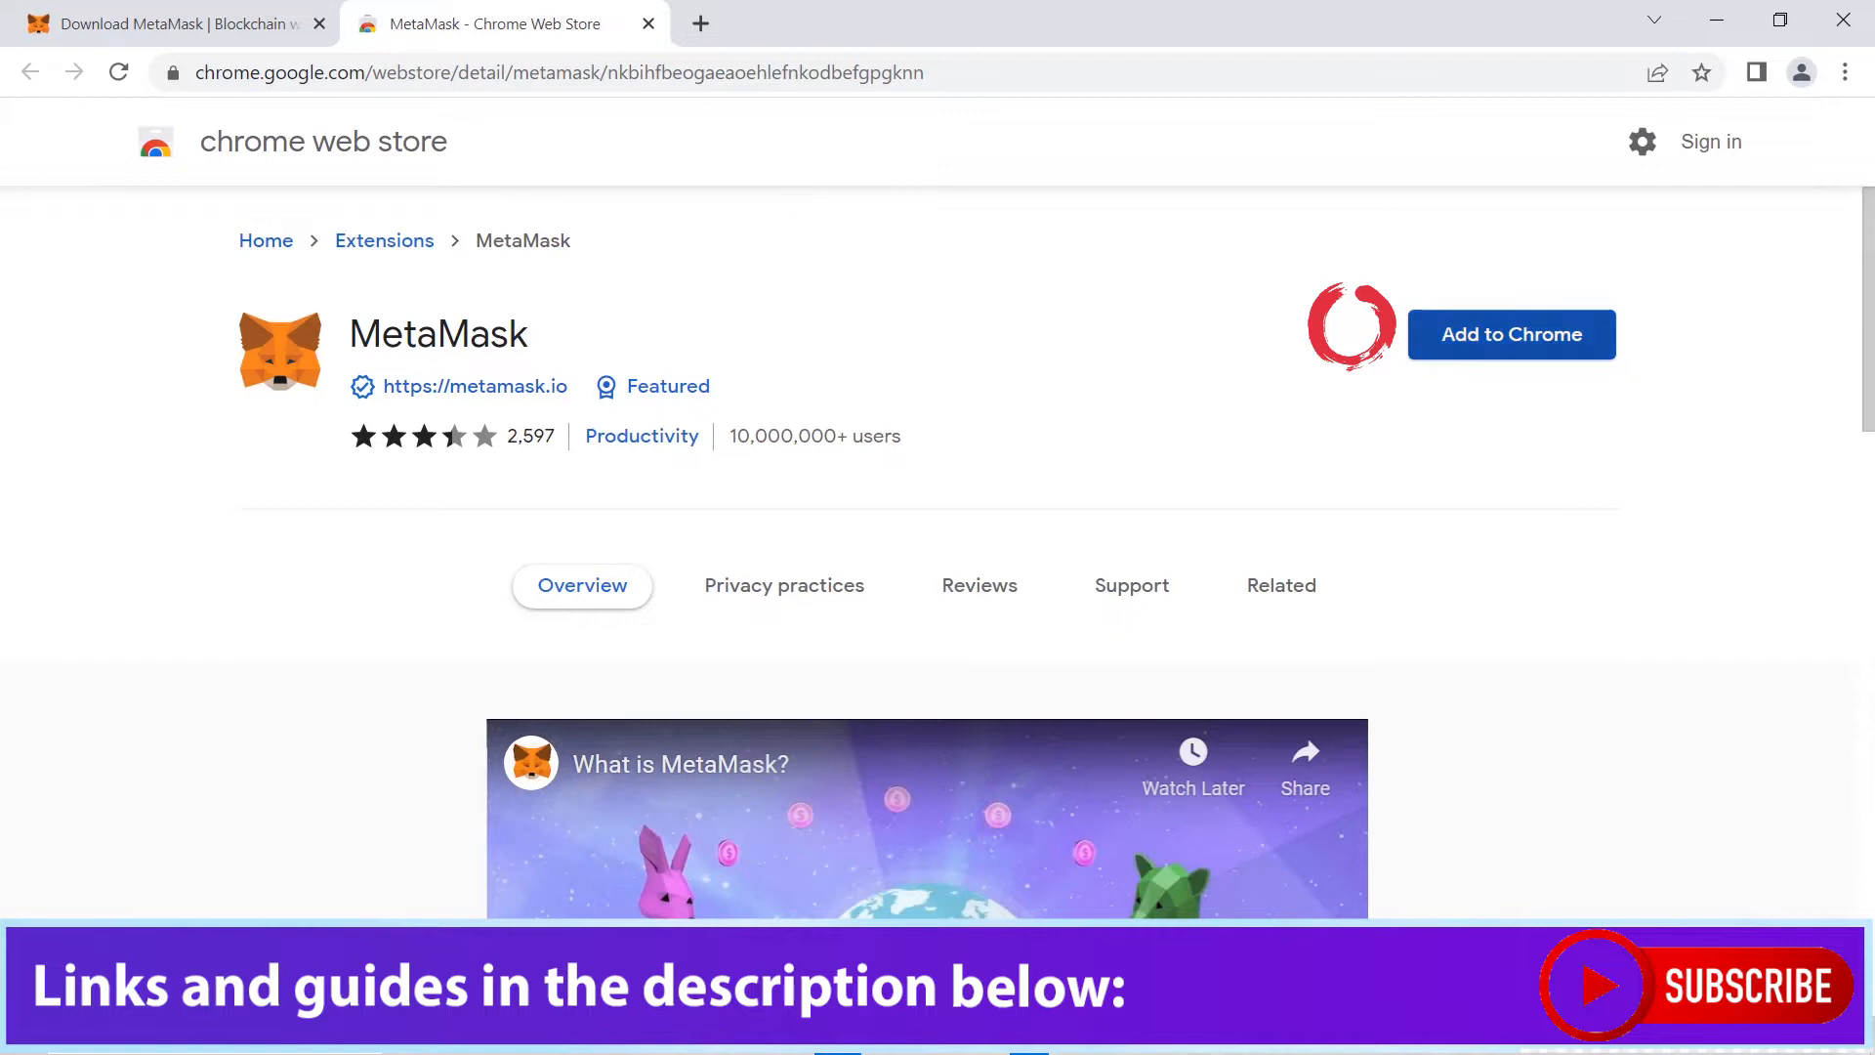
pyautogui.click(1413, 334)
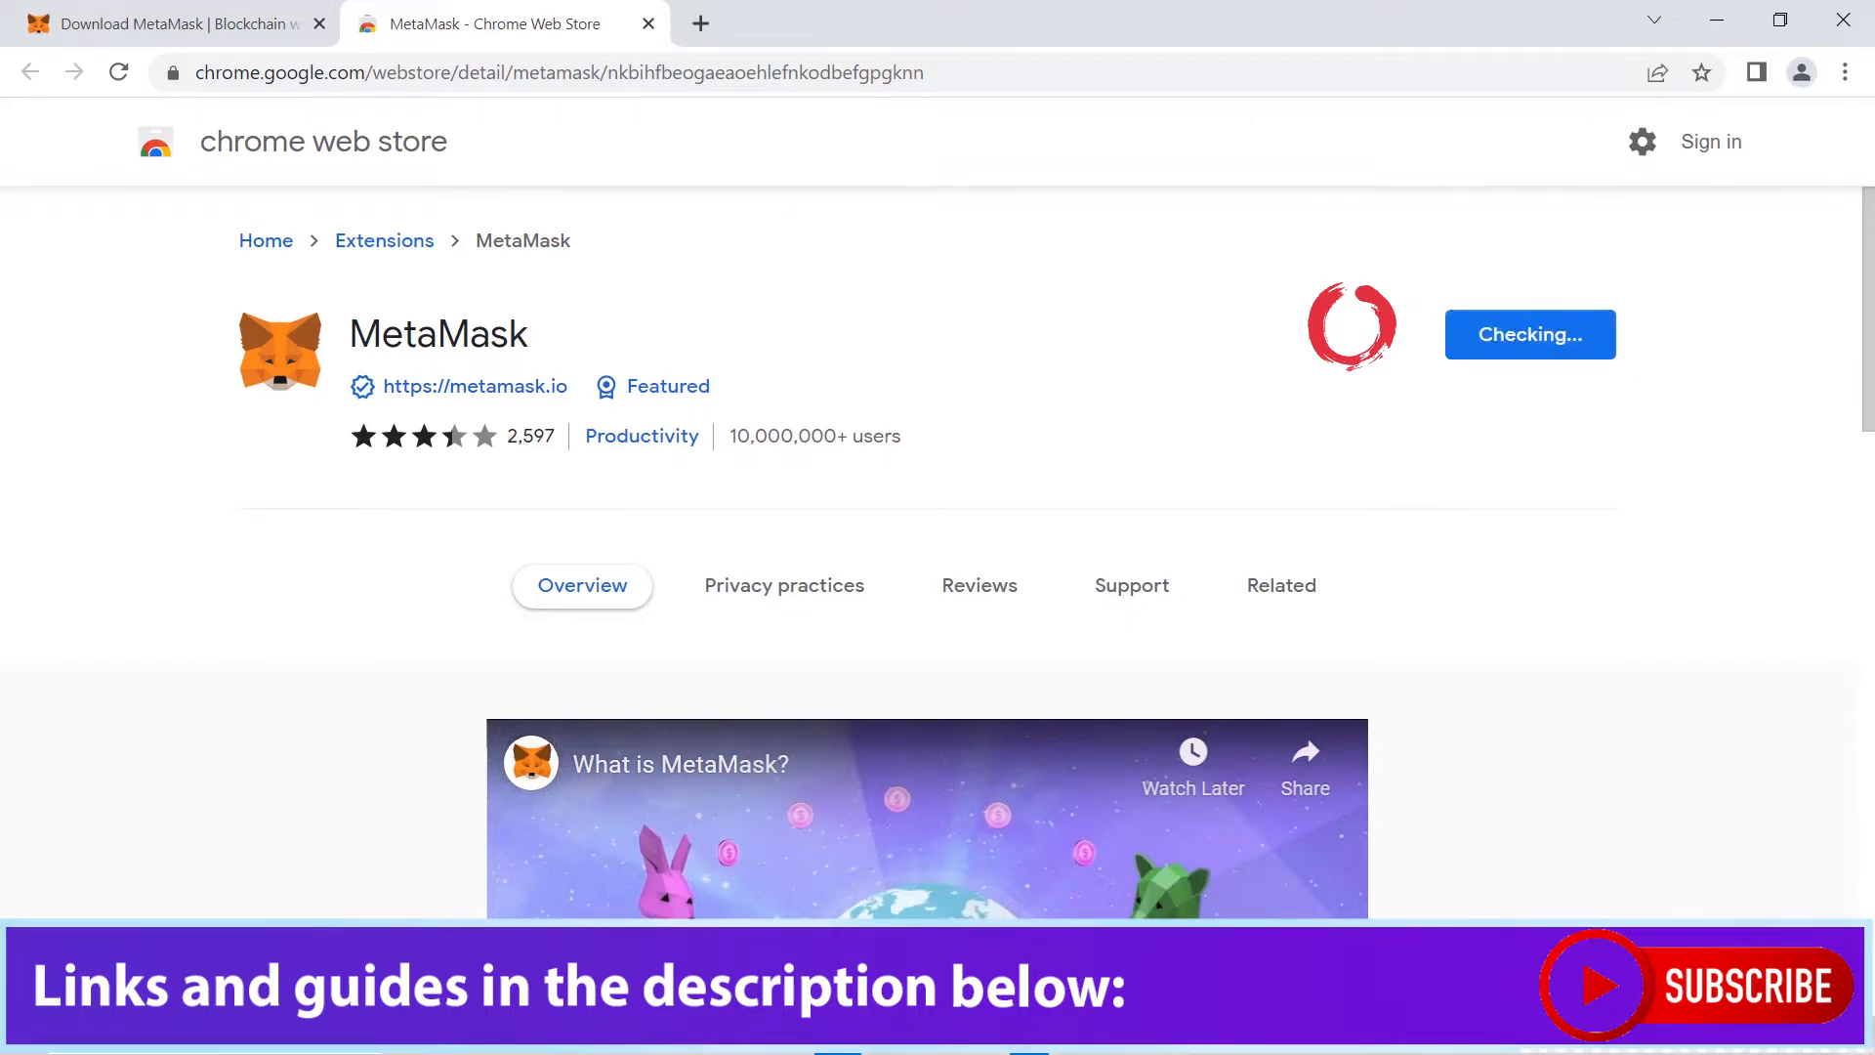
pyautogui.click(999, 368)
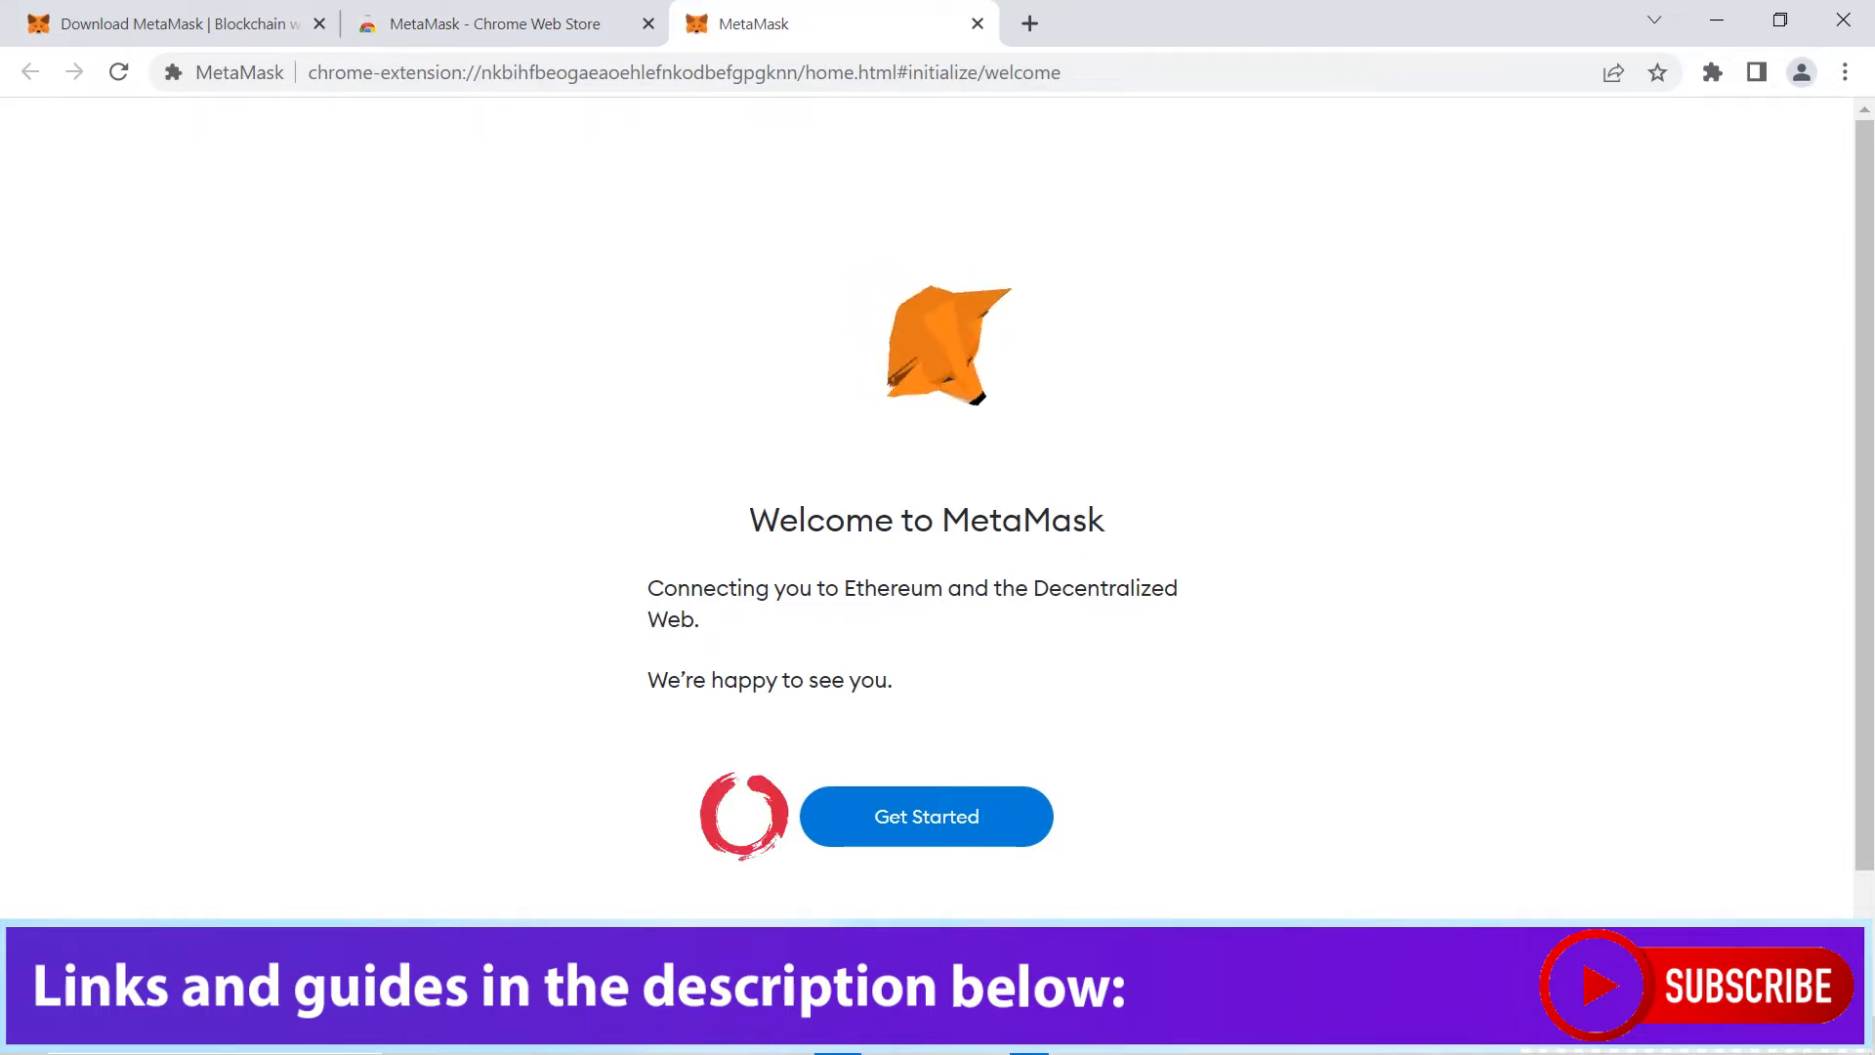
# - Start the MetaMask setup by choosing to create a new wallet and agree to the usage data collection
pyautogui.click(927, 816)
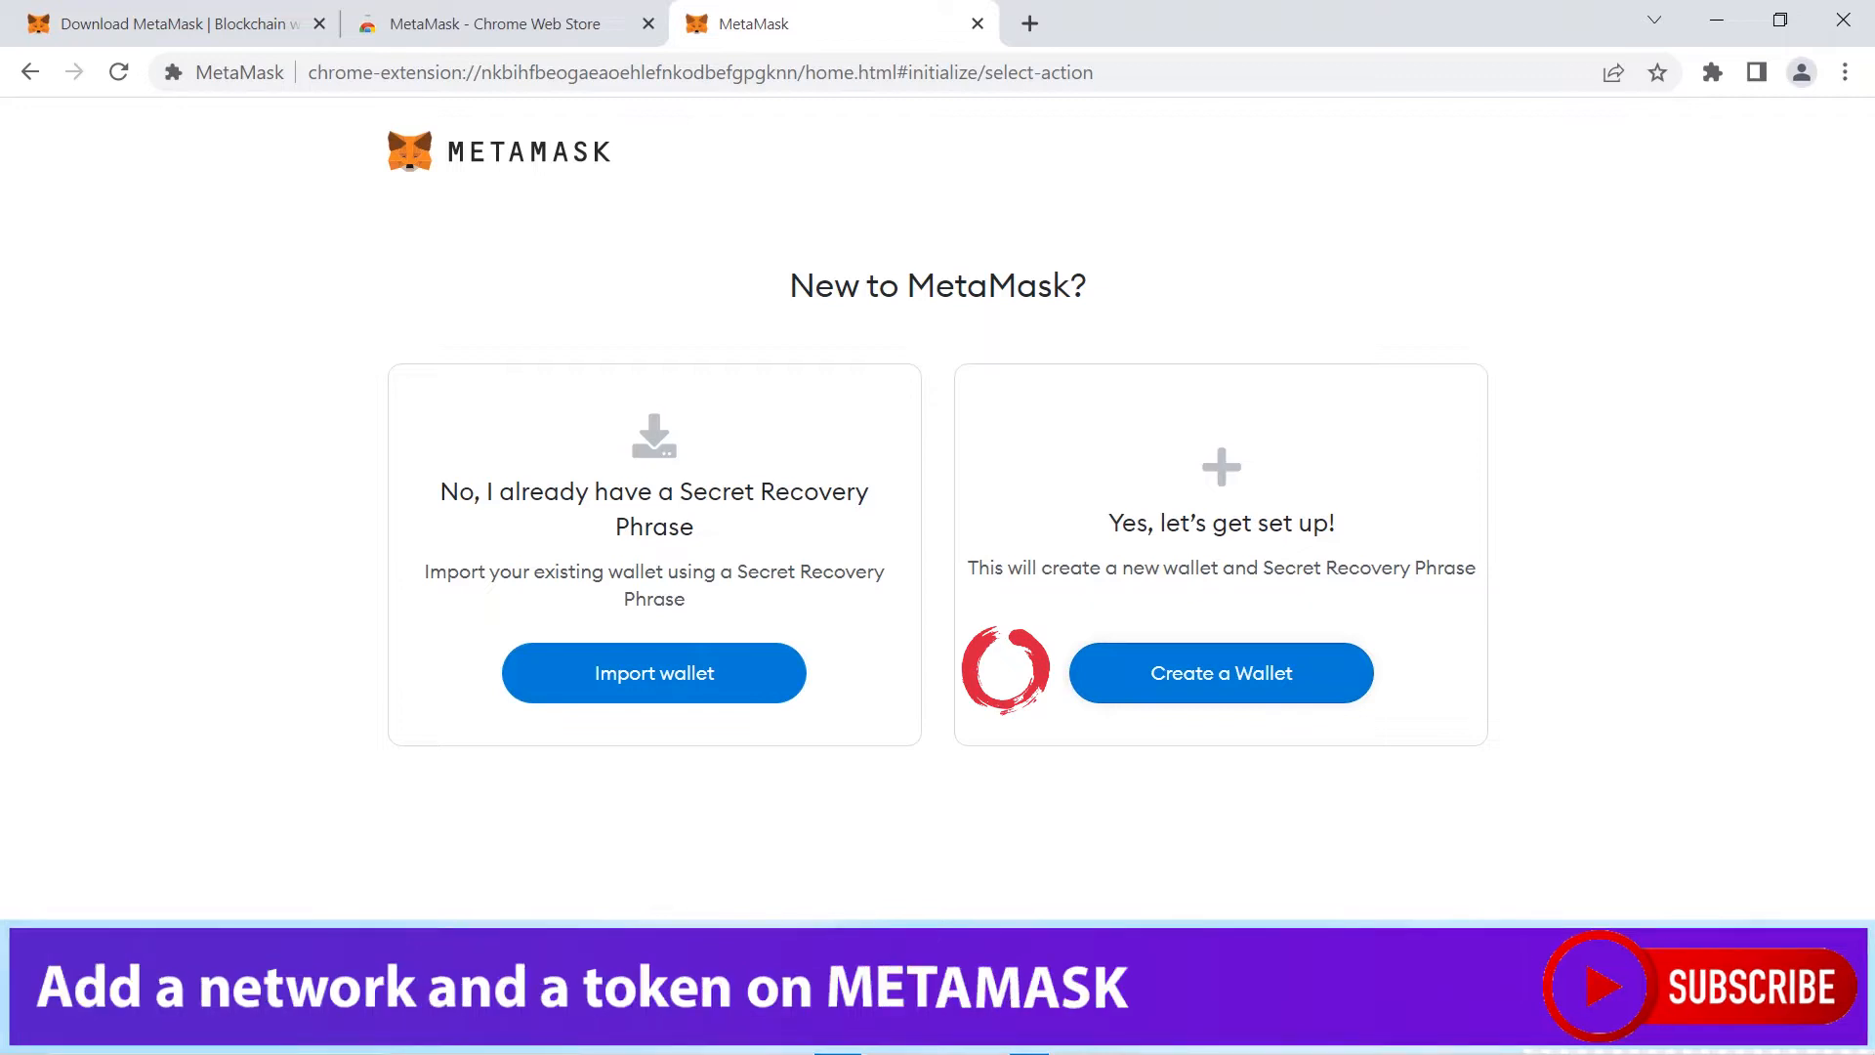
pyautogui.click(1221, 673)
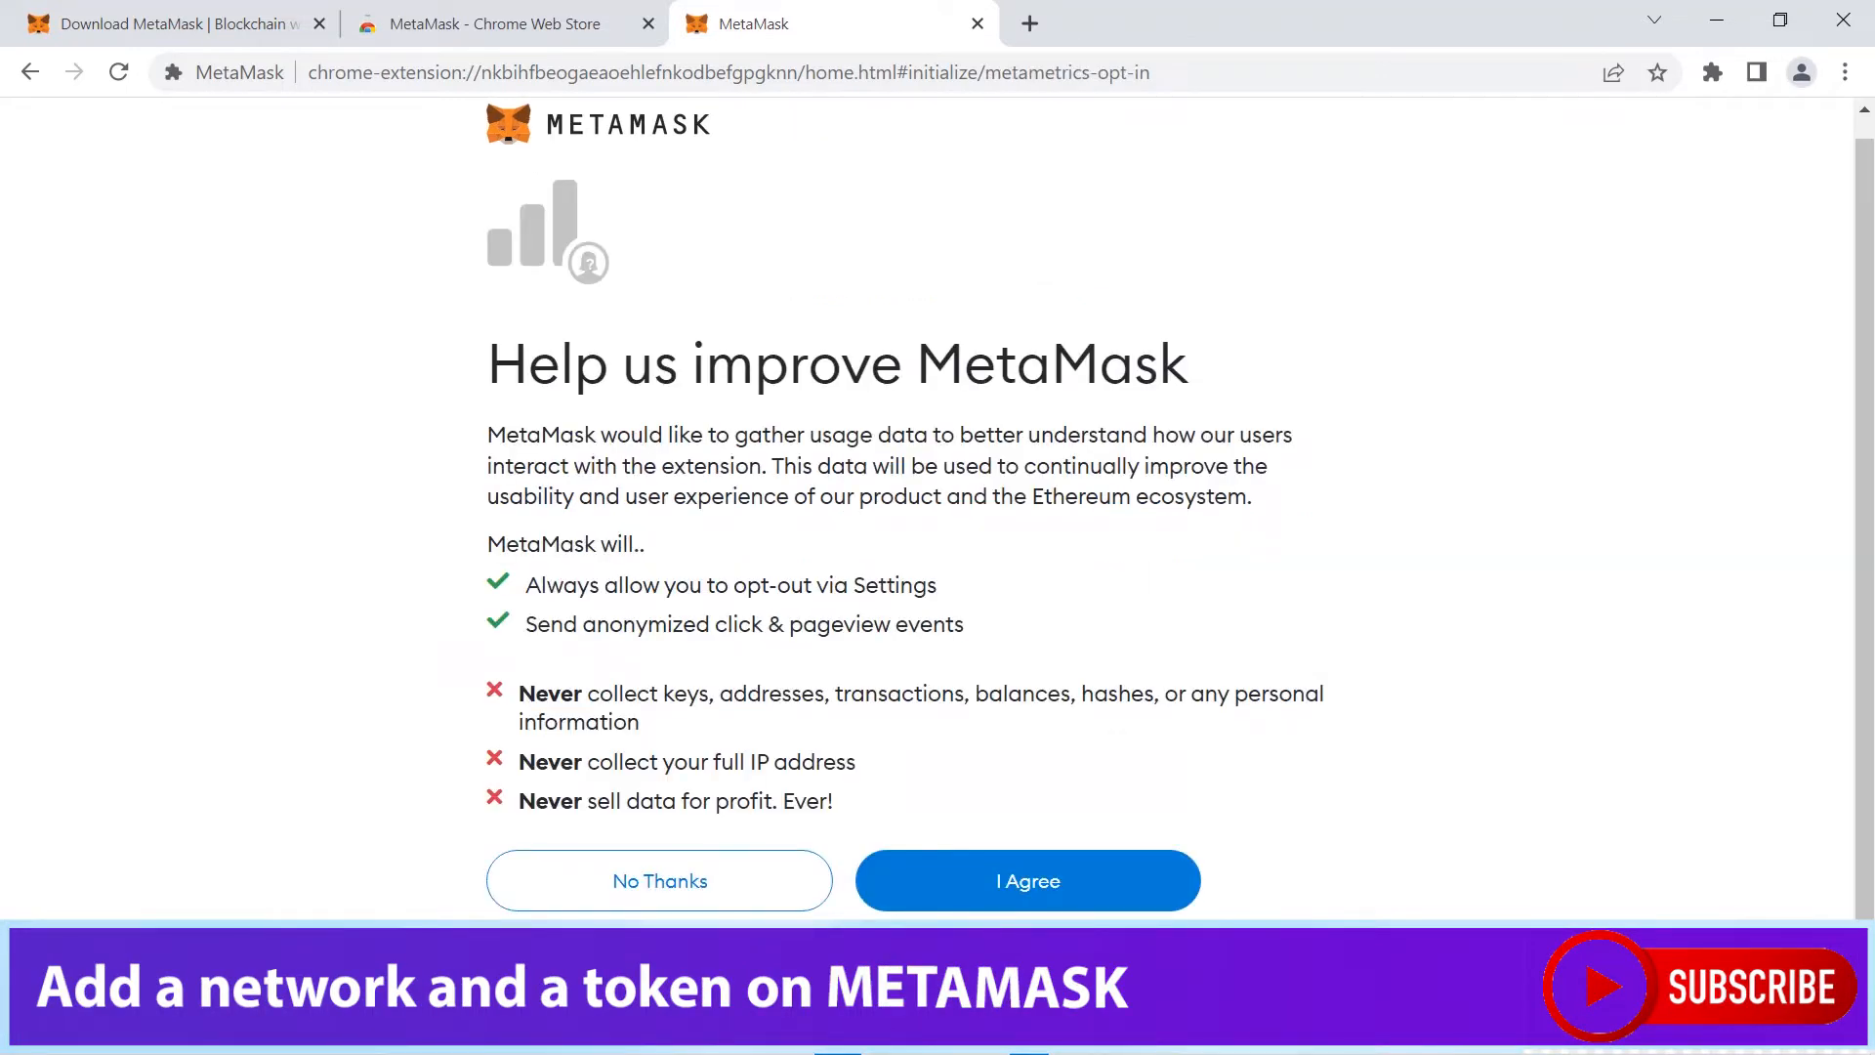
pyautogui.click(1196, 880)
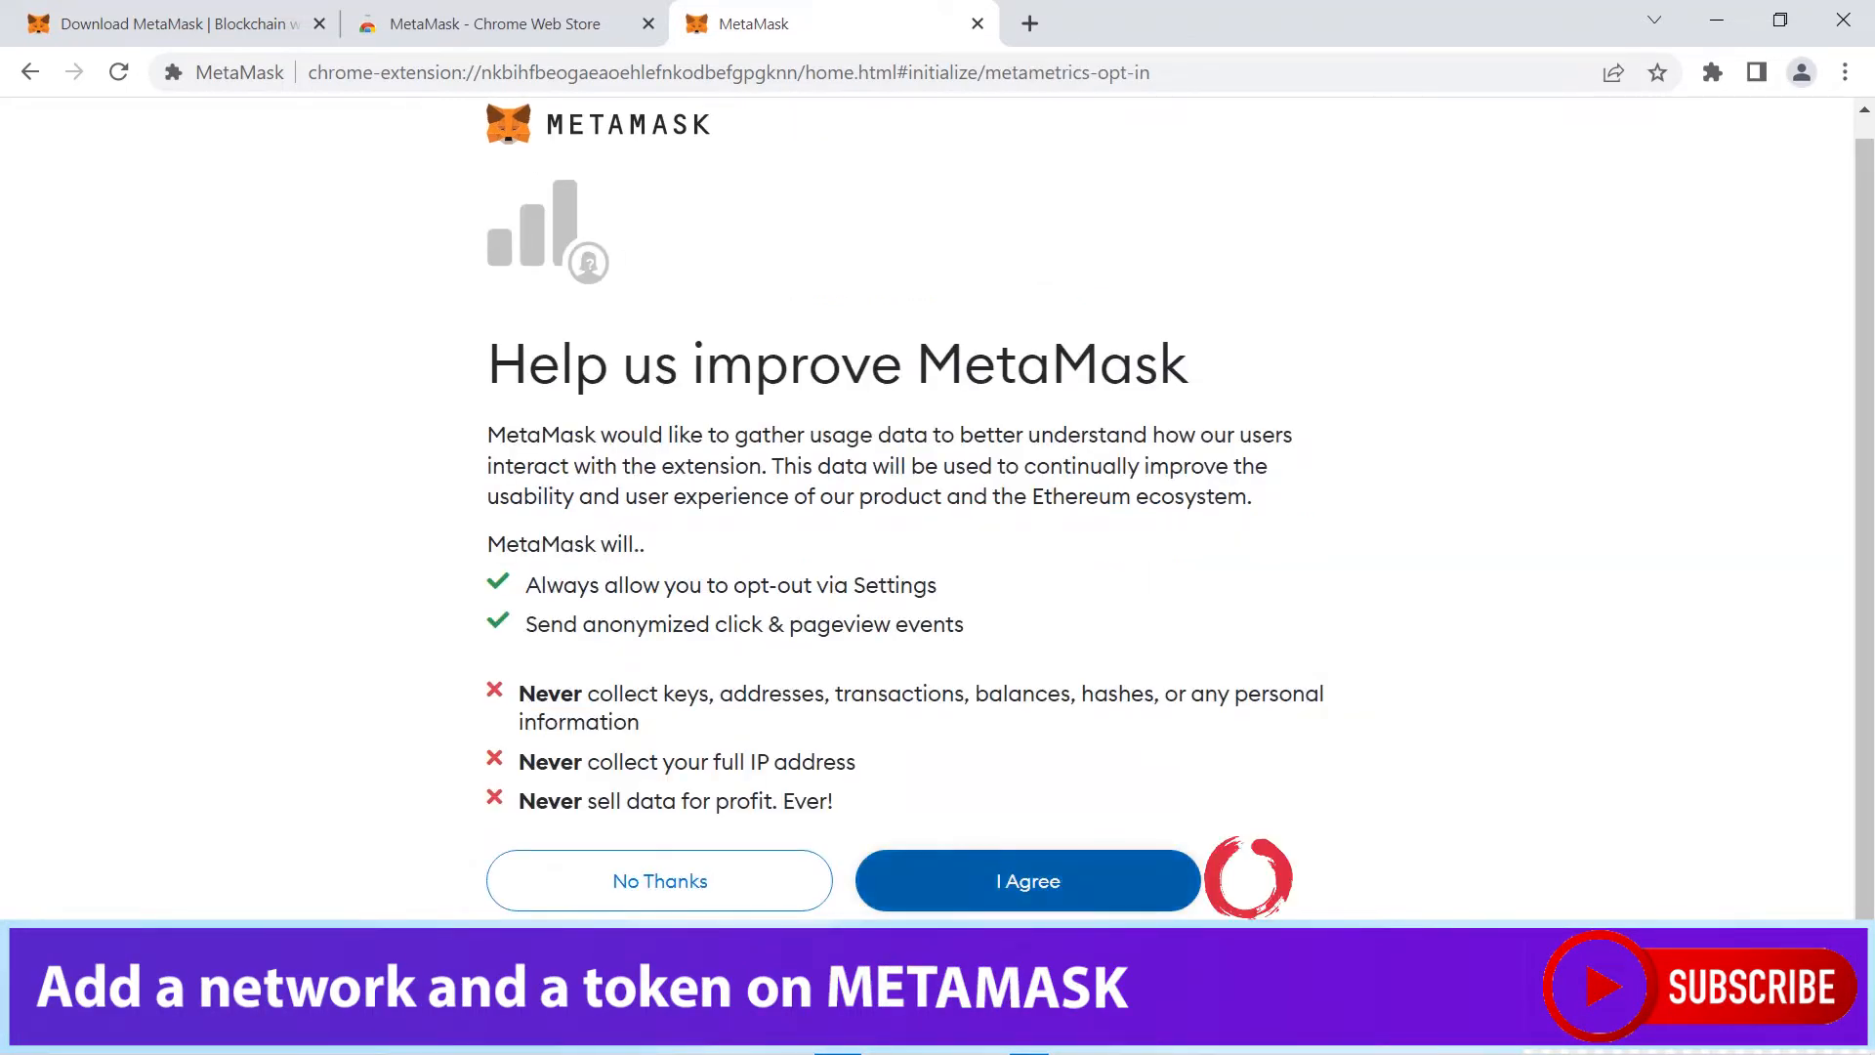
# - Enter and confirm the new wallet password, accept the Terms of Use and create the wallet
pyautogui.write('*')
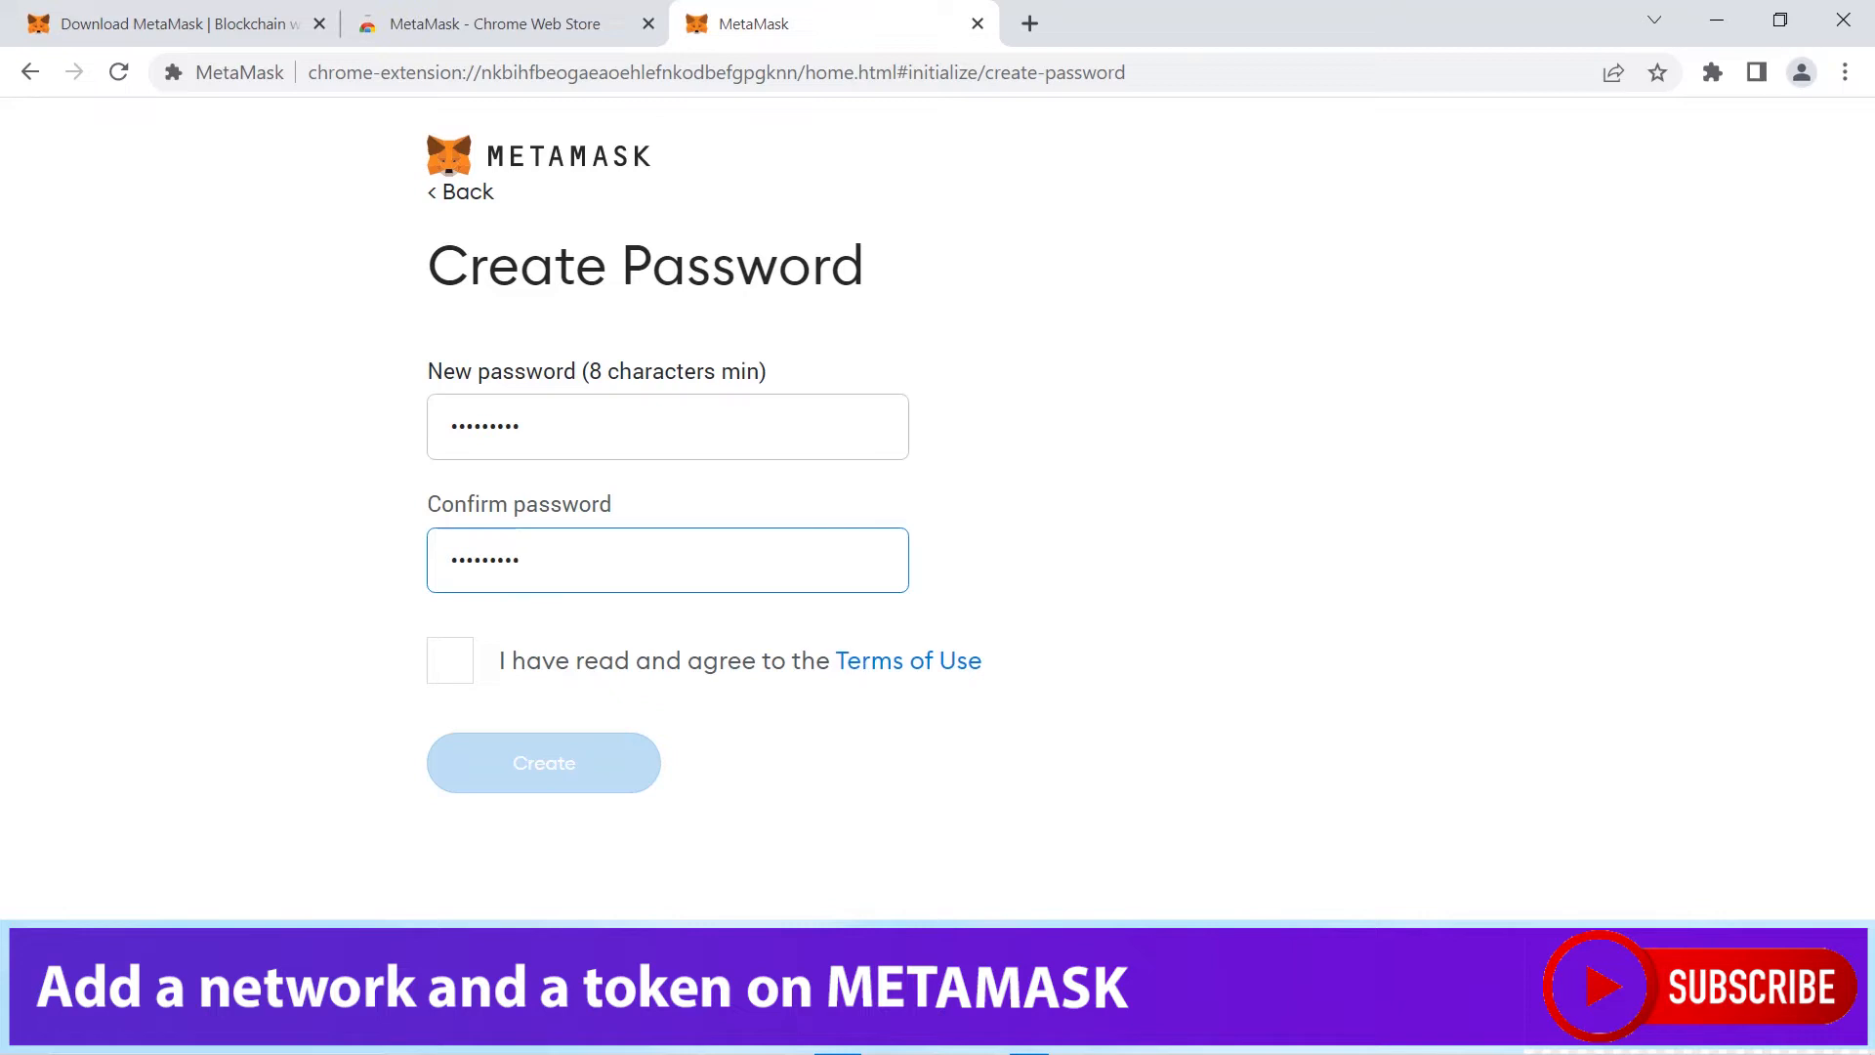
pyautogui.click(451, 660)
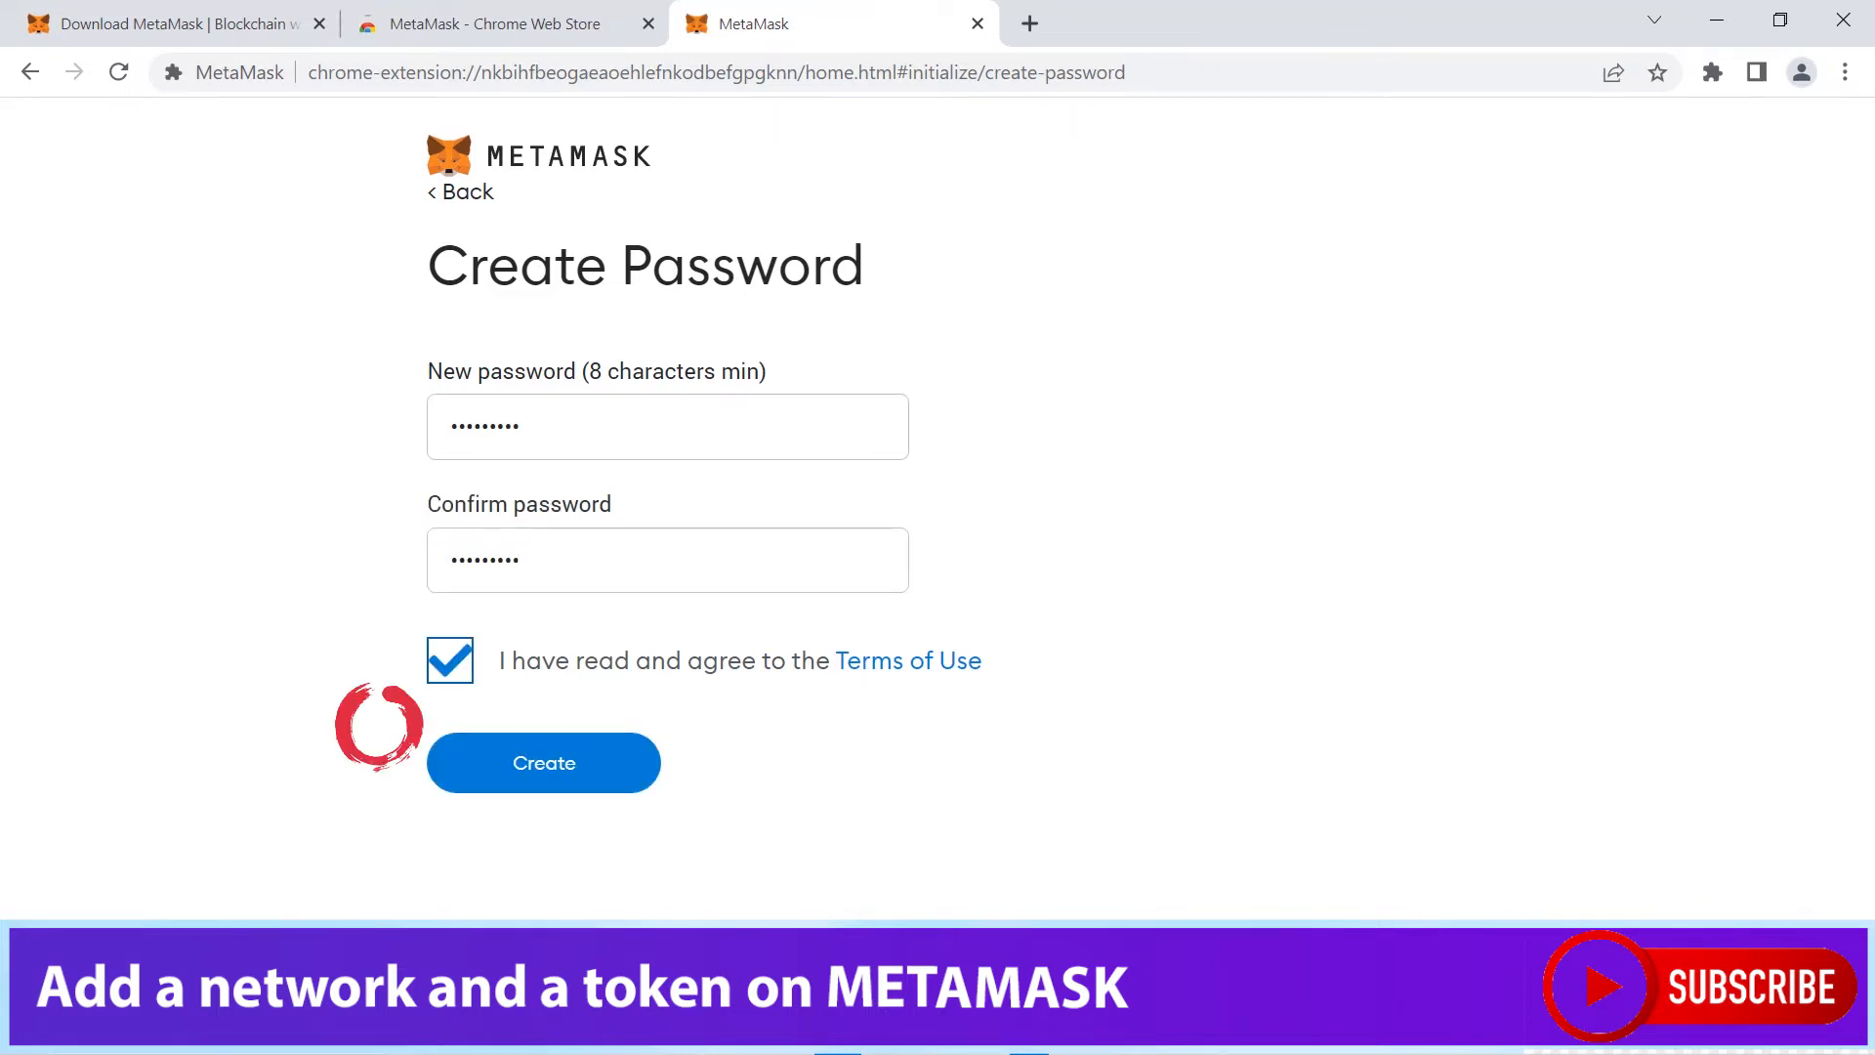
pyautogui.click(544, 763)
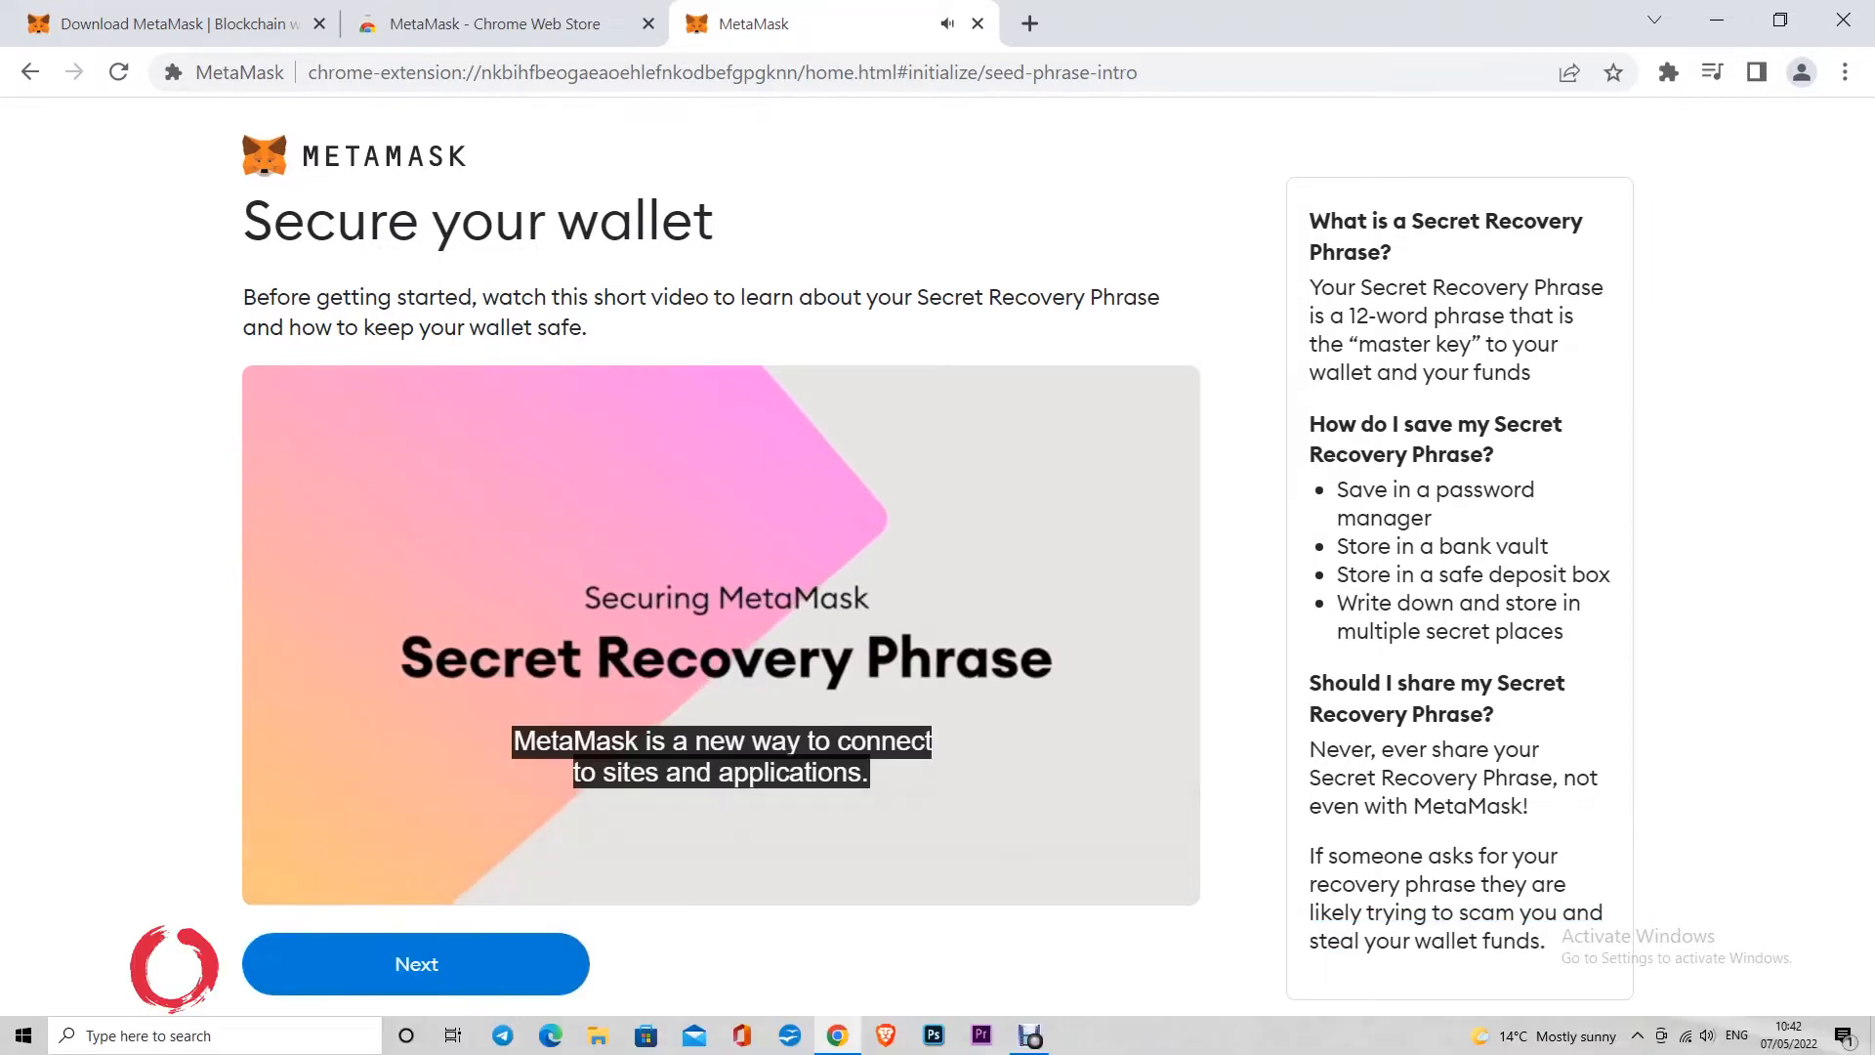
# - Continue past the wallet security video, reveal the Secret Recovery Phrase and proceed to its confirmation
pyautogui.press('space')
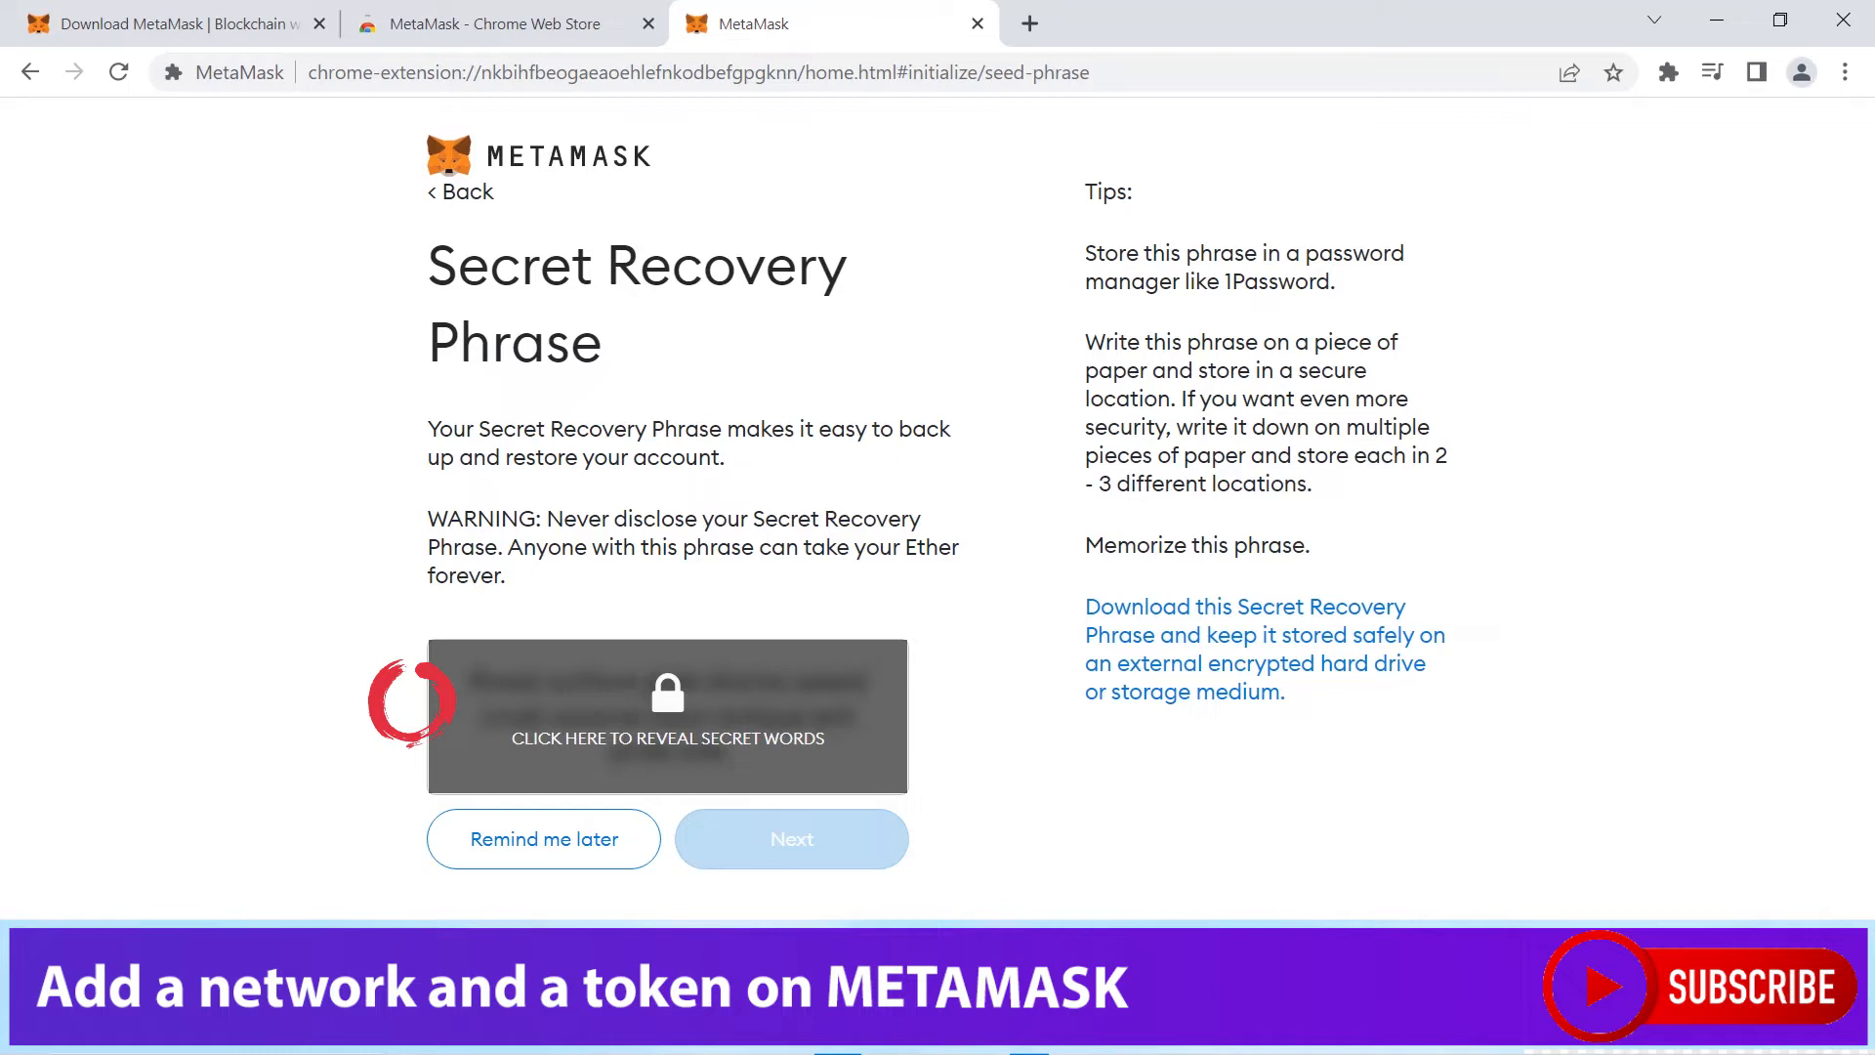
pyautogui.click(432, 703)
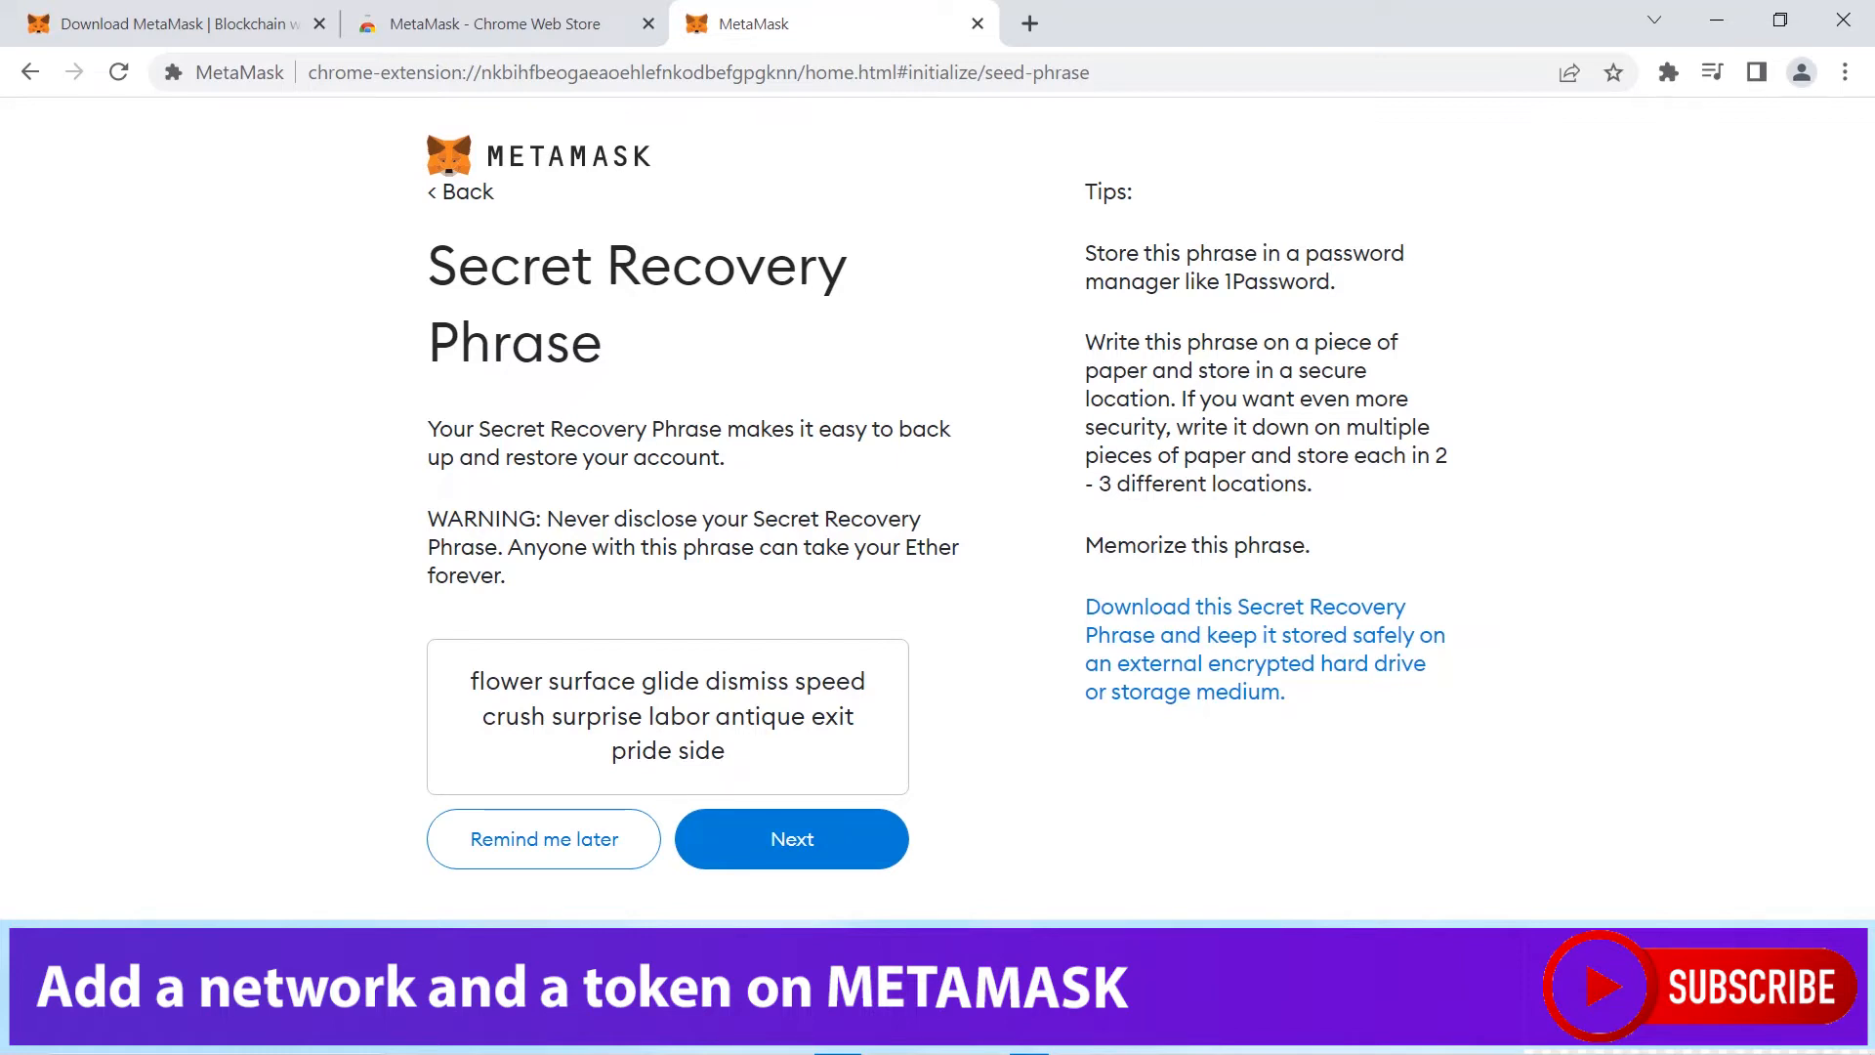
pyautogui.click(859, 851)
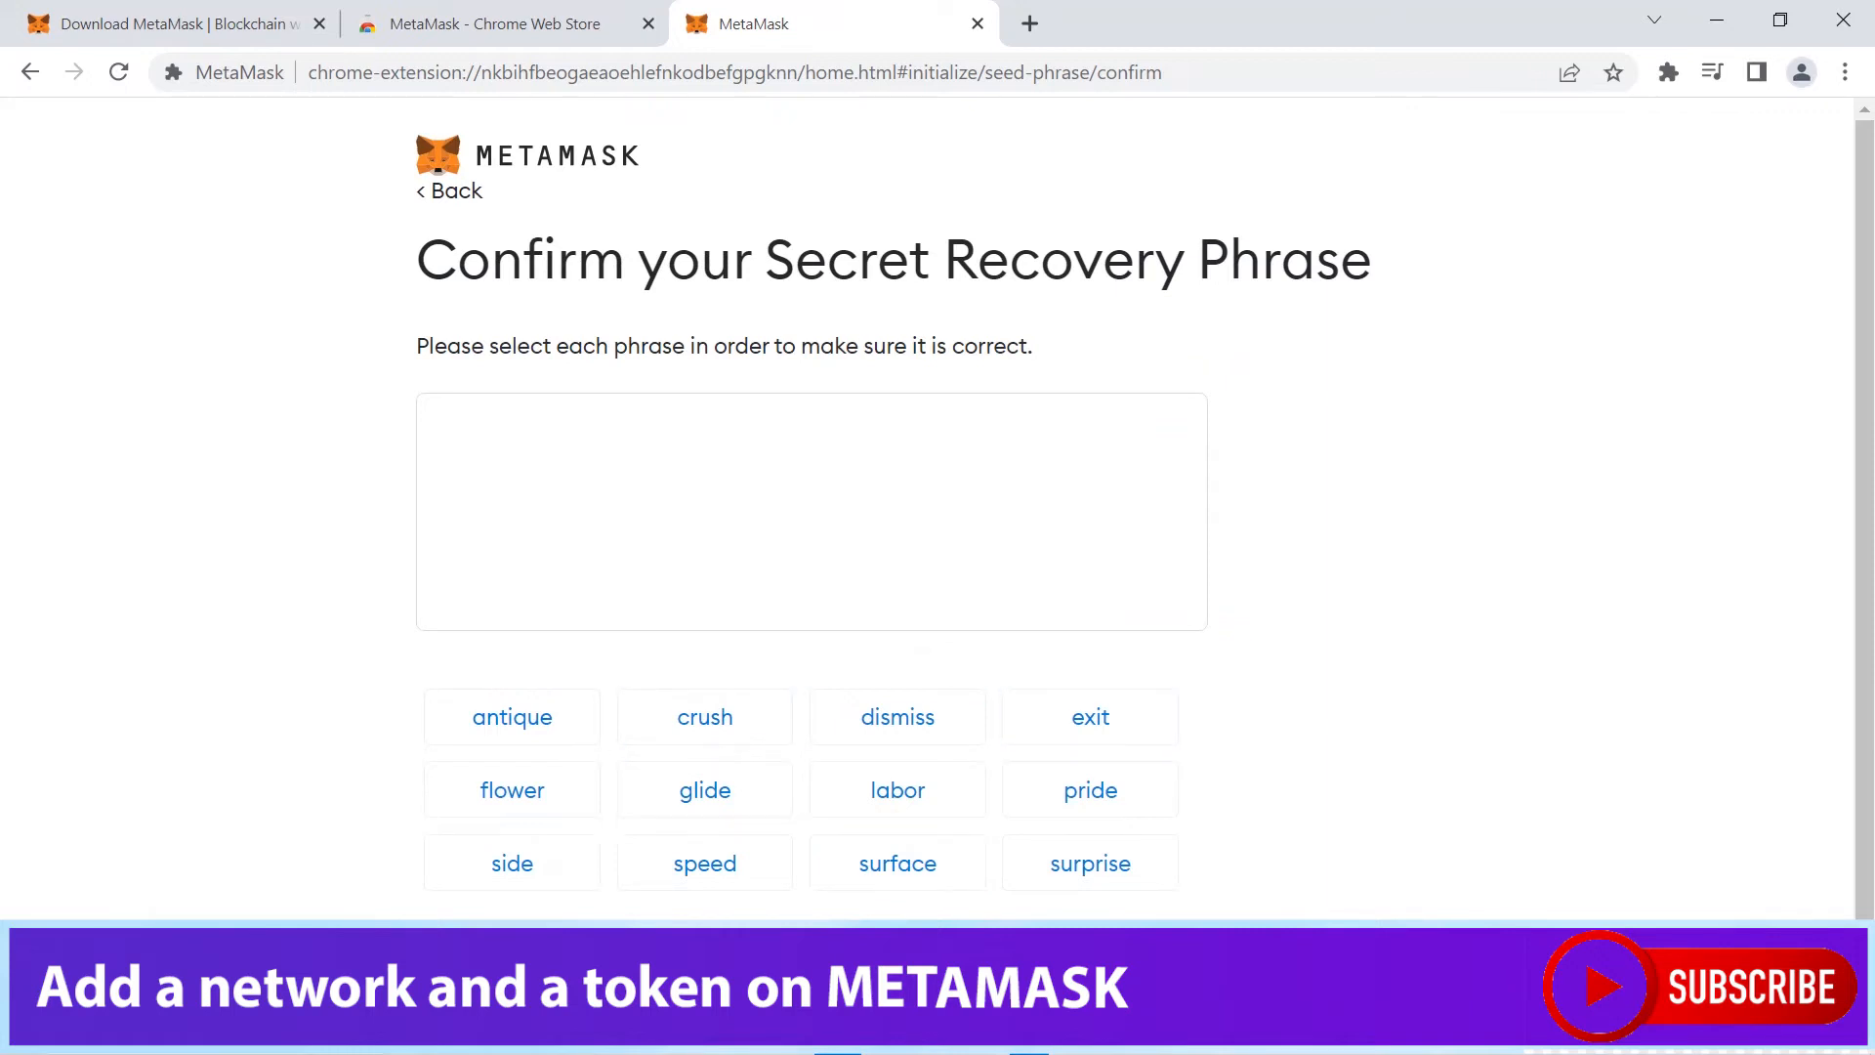
# - Confirm the Secret Recovery Phrase by selecting its words in the correct order and finish the wallet setup
pyautogui.click(512, 790)
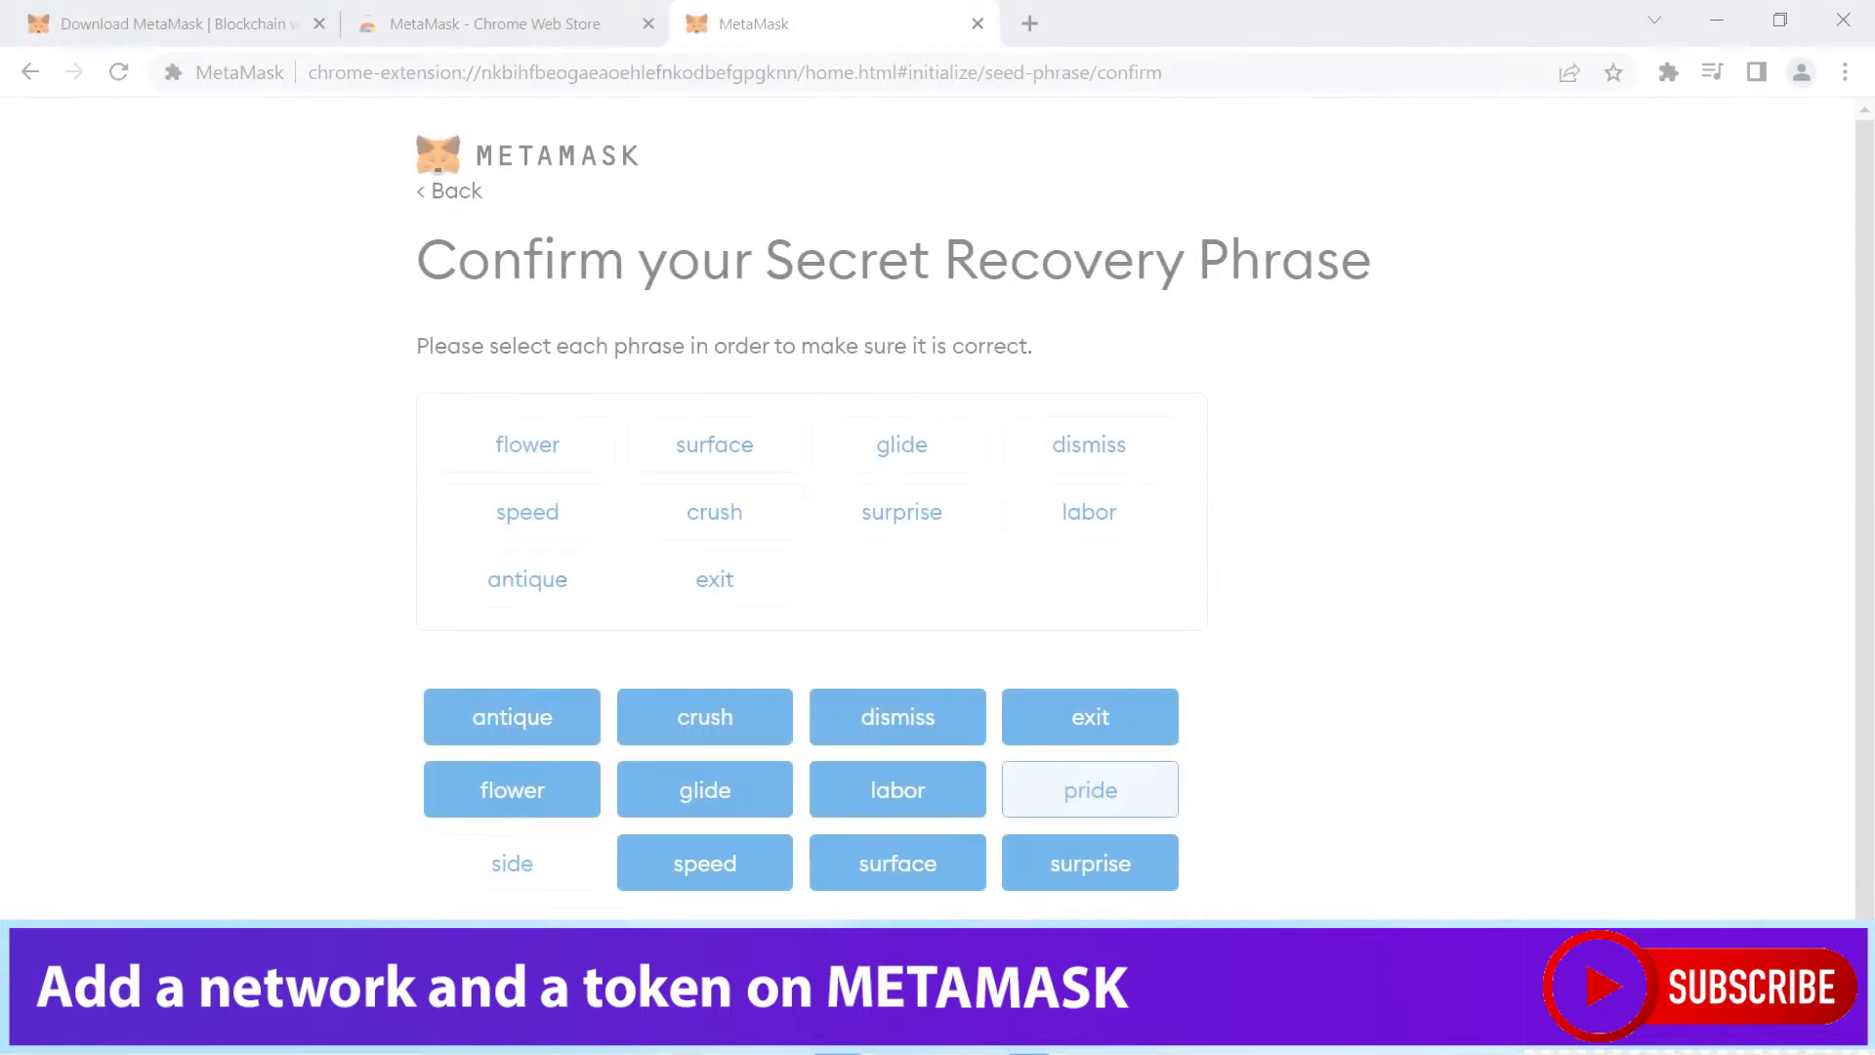
pyautogui.click(1090, 789)
pyautogui.click(512, 862)
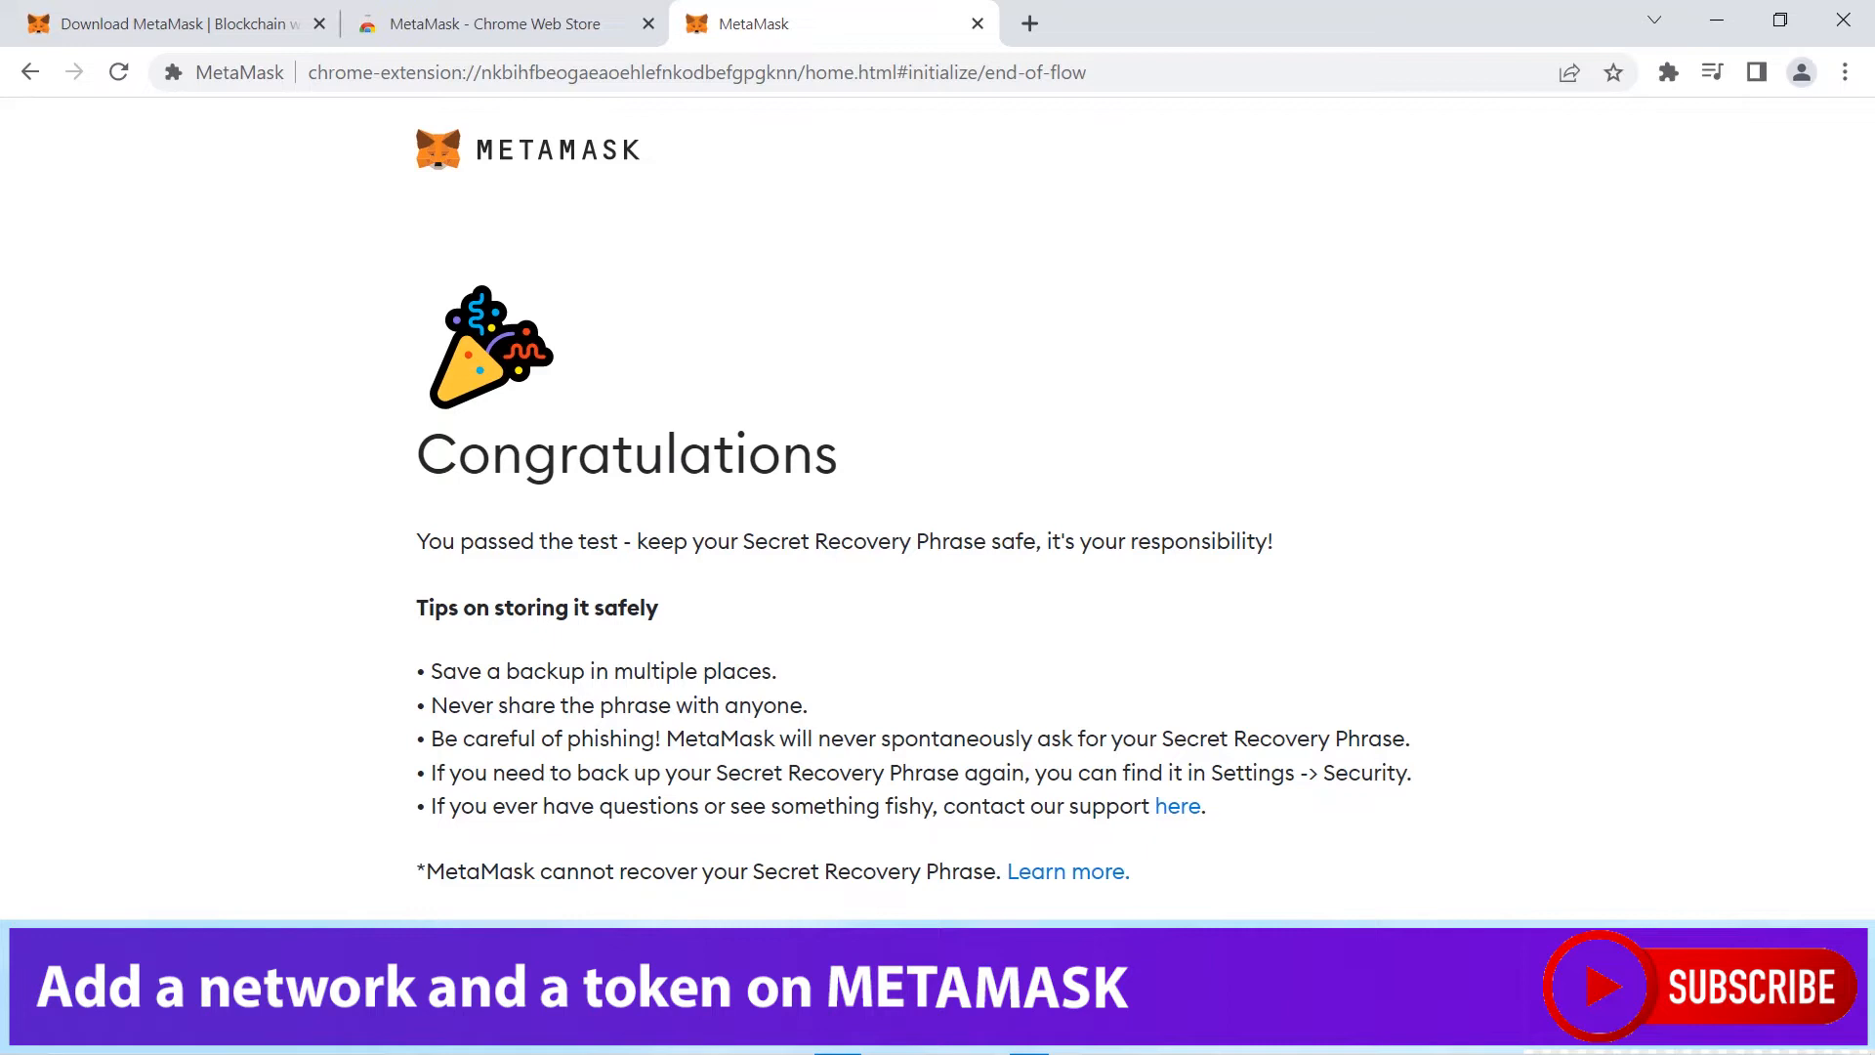
pyautogui.click(533, 951)
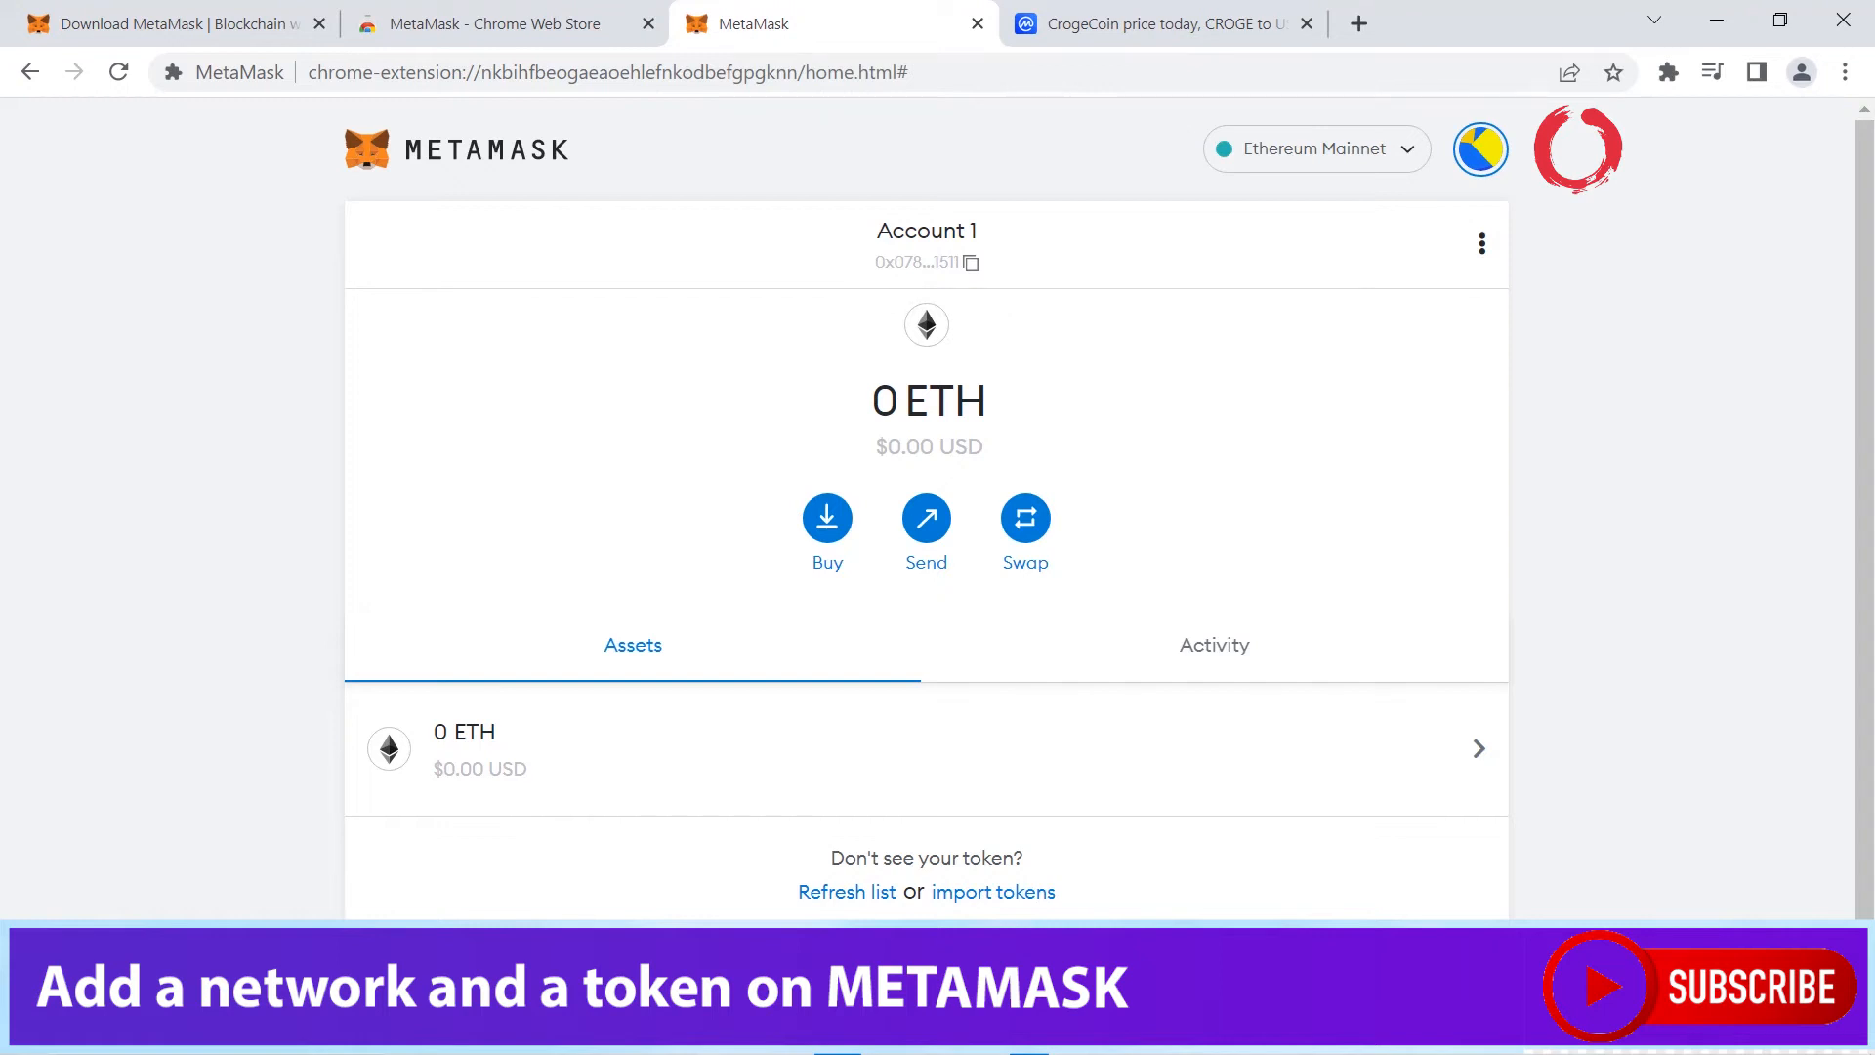
# - Search Google in a new tab for "add cronos on metamask", open the cronos.org guide and highlight its network settings
pyautogui.hotkey('ctrl', 't')
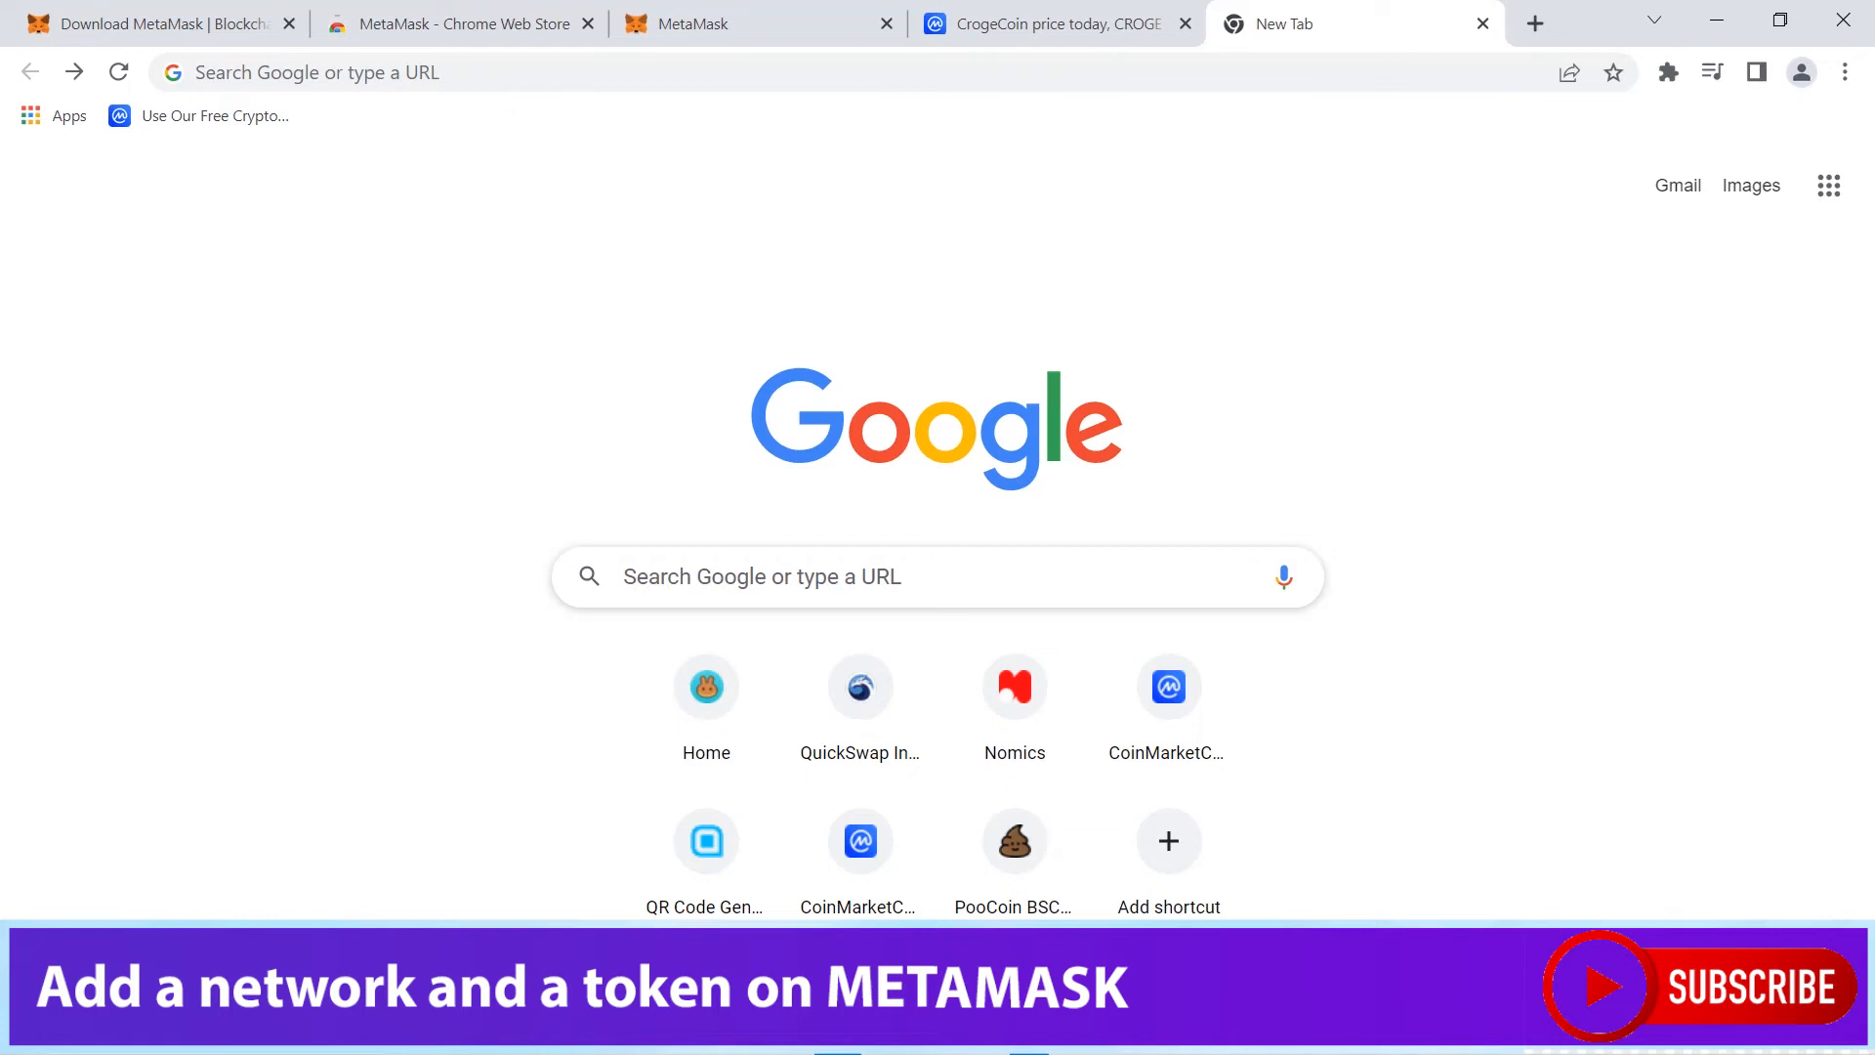
pyautogui.click(938, 577)
pyautogui.write('add cronos on metamask')
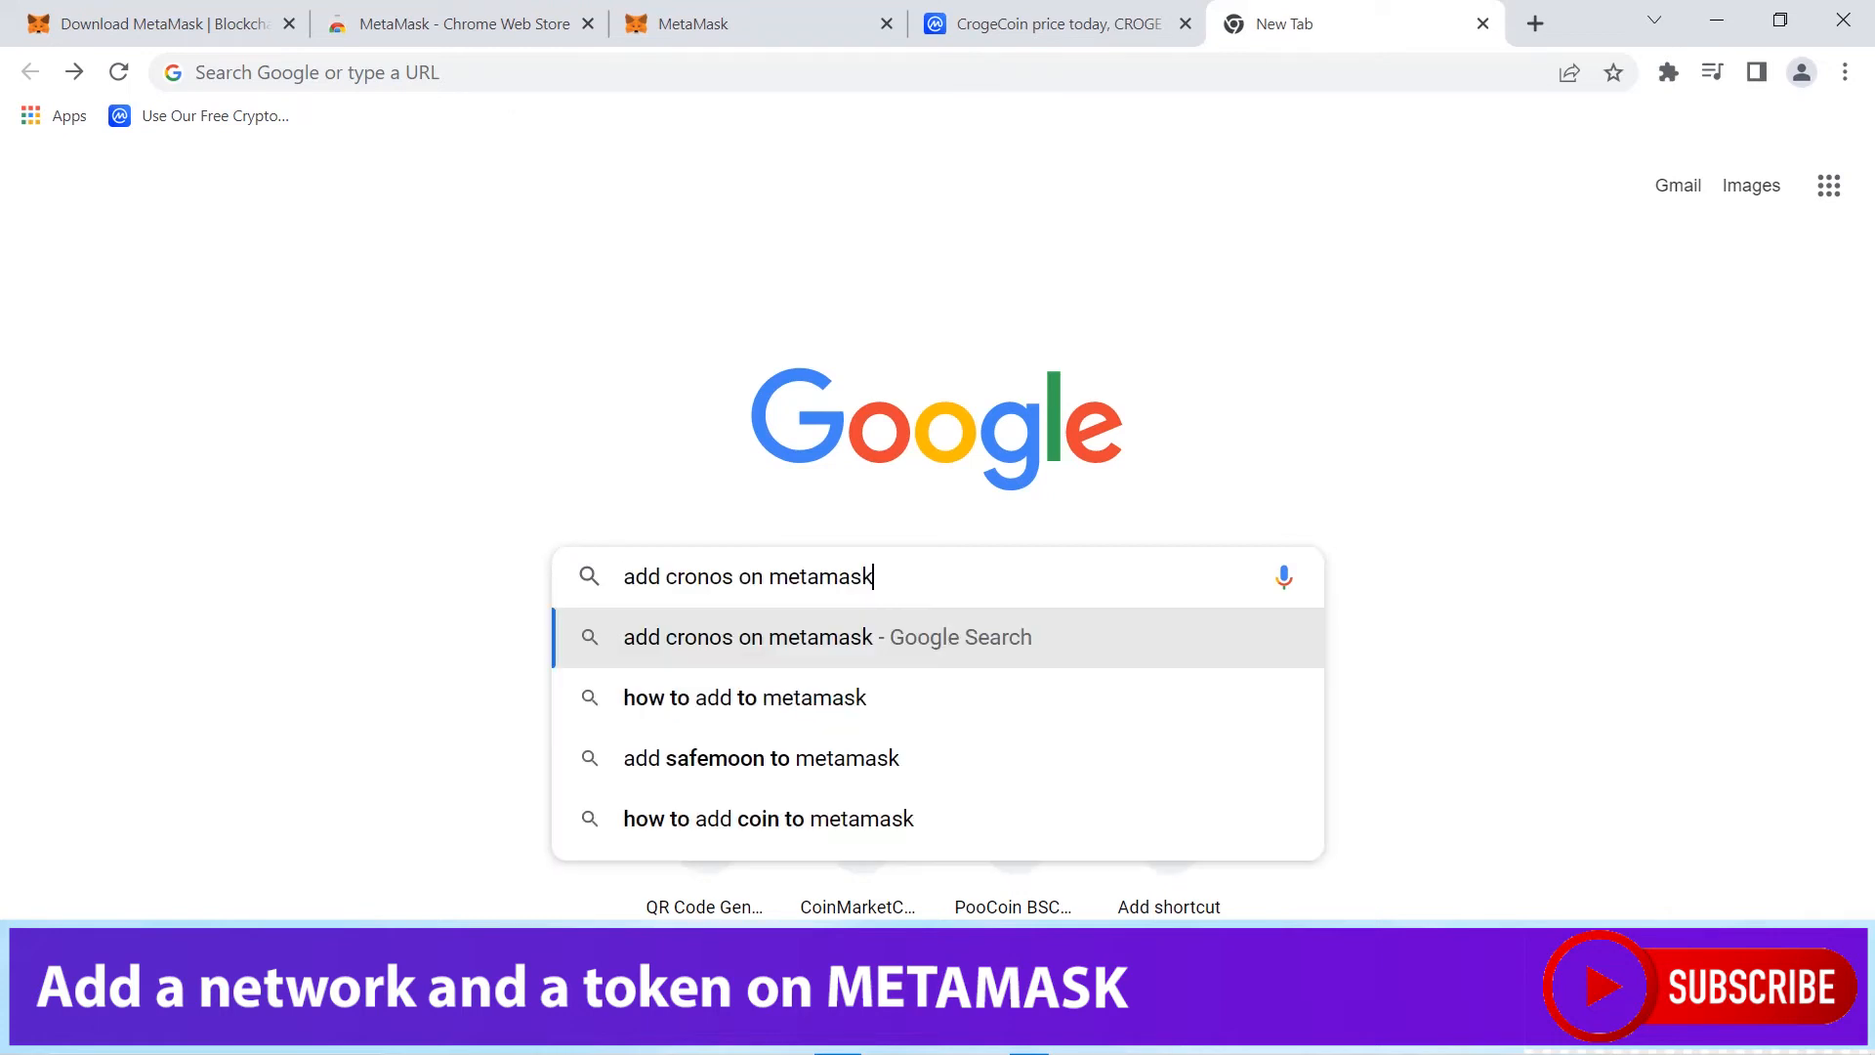
pyautogui.press('Return')
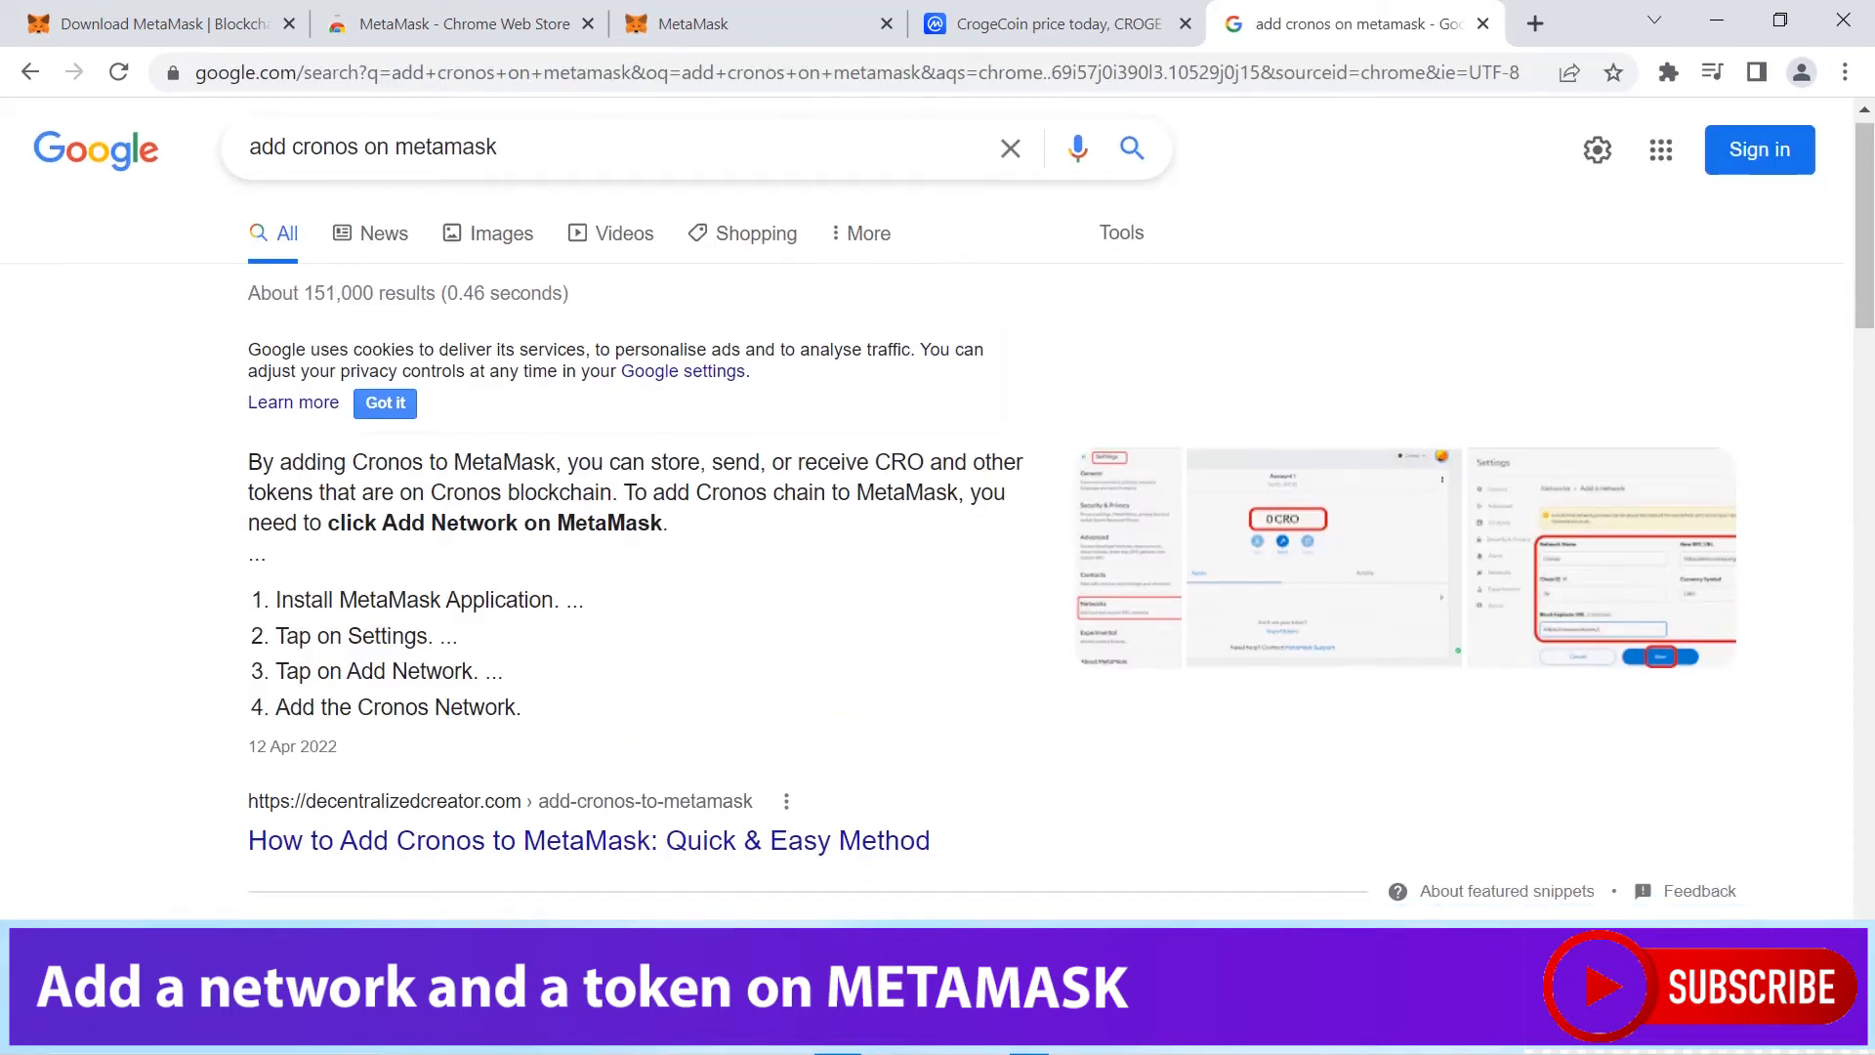
pyautogui.scroll(-3, 938, 537)
pyautogui.scroll(-2, 938, 537)
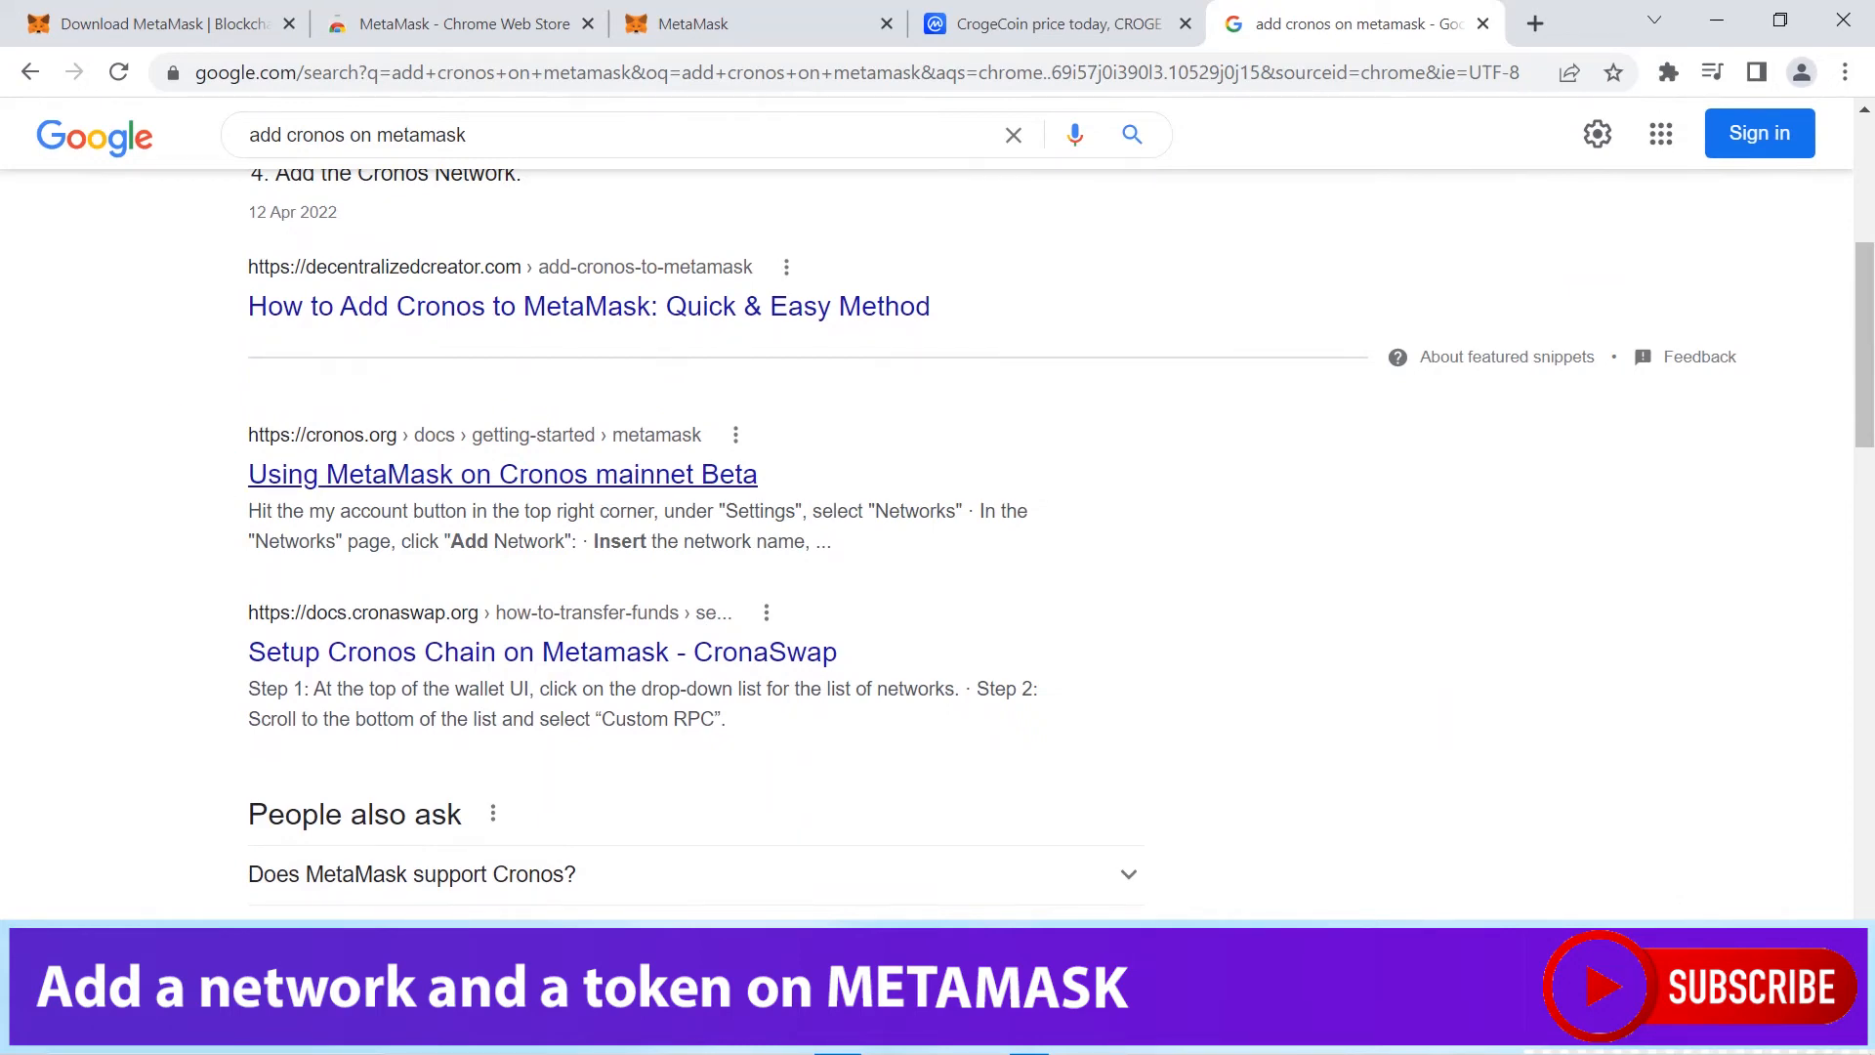
pyautogui.click(503, 475)
pyautogui.moveTo(722, 315); pyautogui.dragTo(1324, 493)
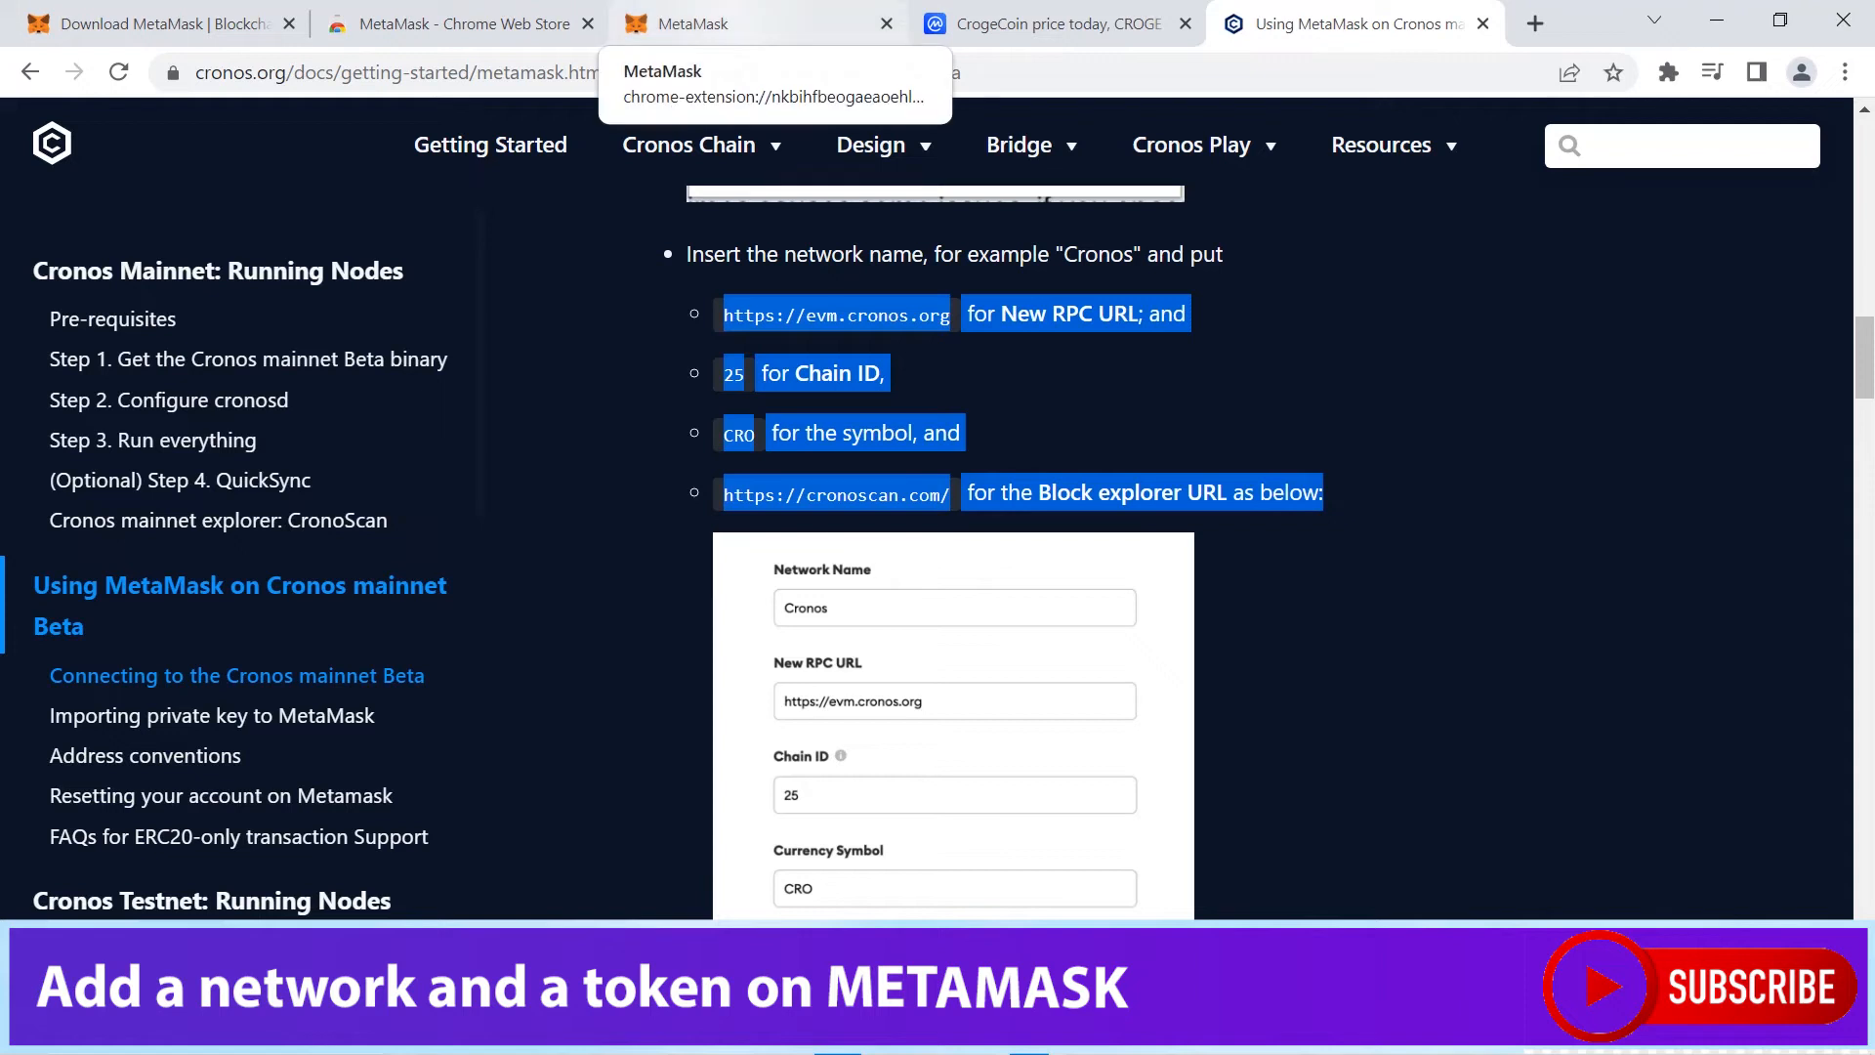
# - Open the form for adding a network in the MetaMask settings and name the network Cronos
pyautogui.click(688, 23)
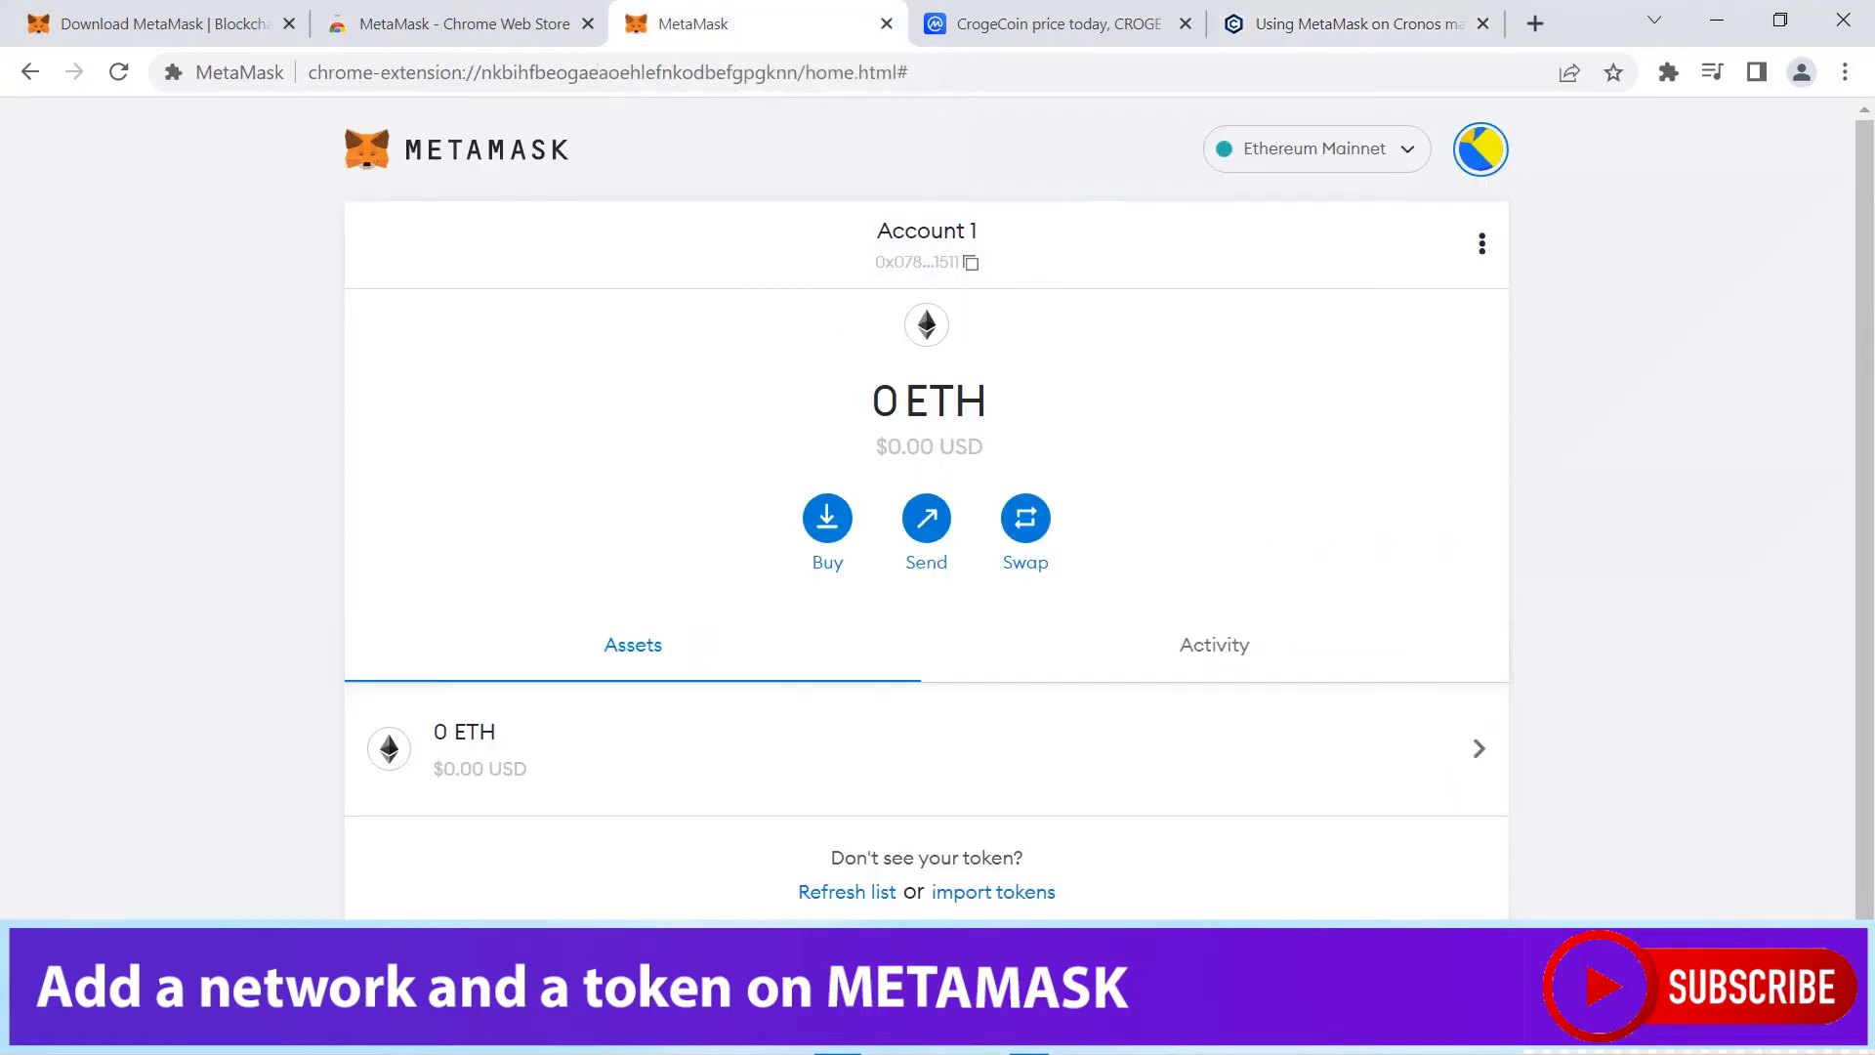
pyautogui.click(1481, 149)
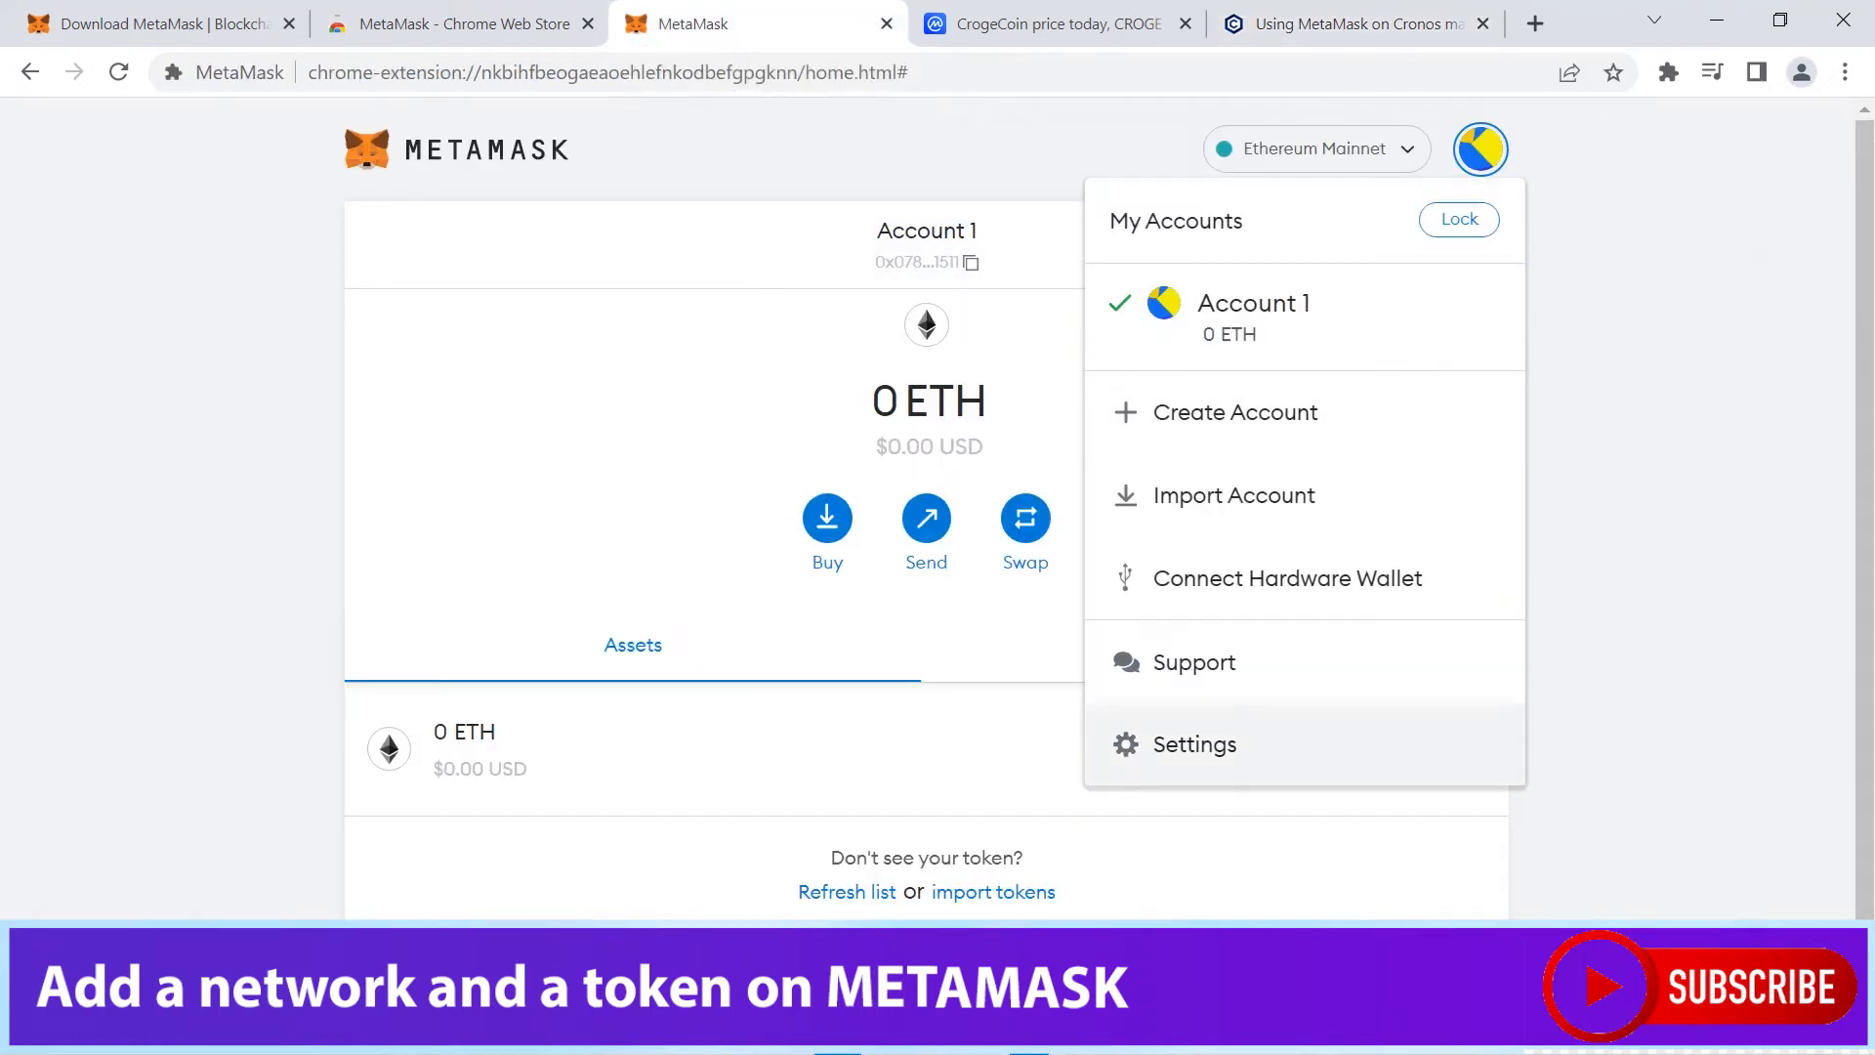
pyautogui.click(1193, 744)
pyautogui.click(459, 658)
pyautogui.click(1358, 343)
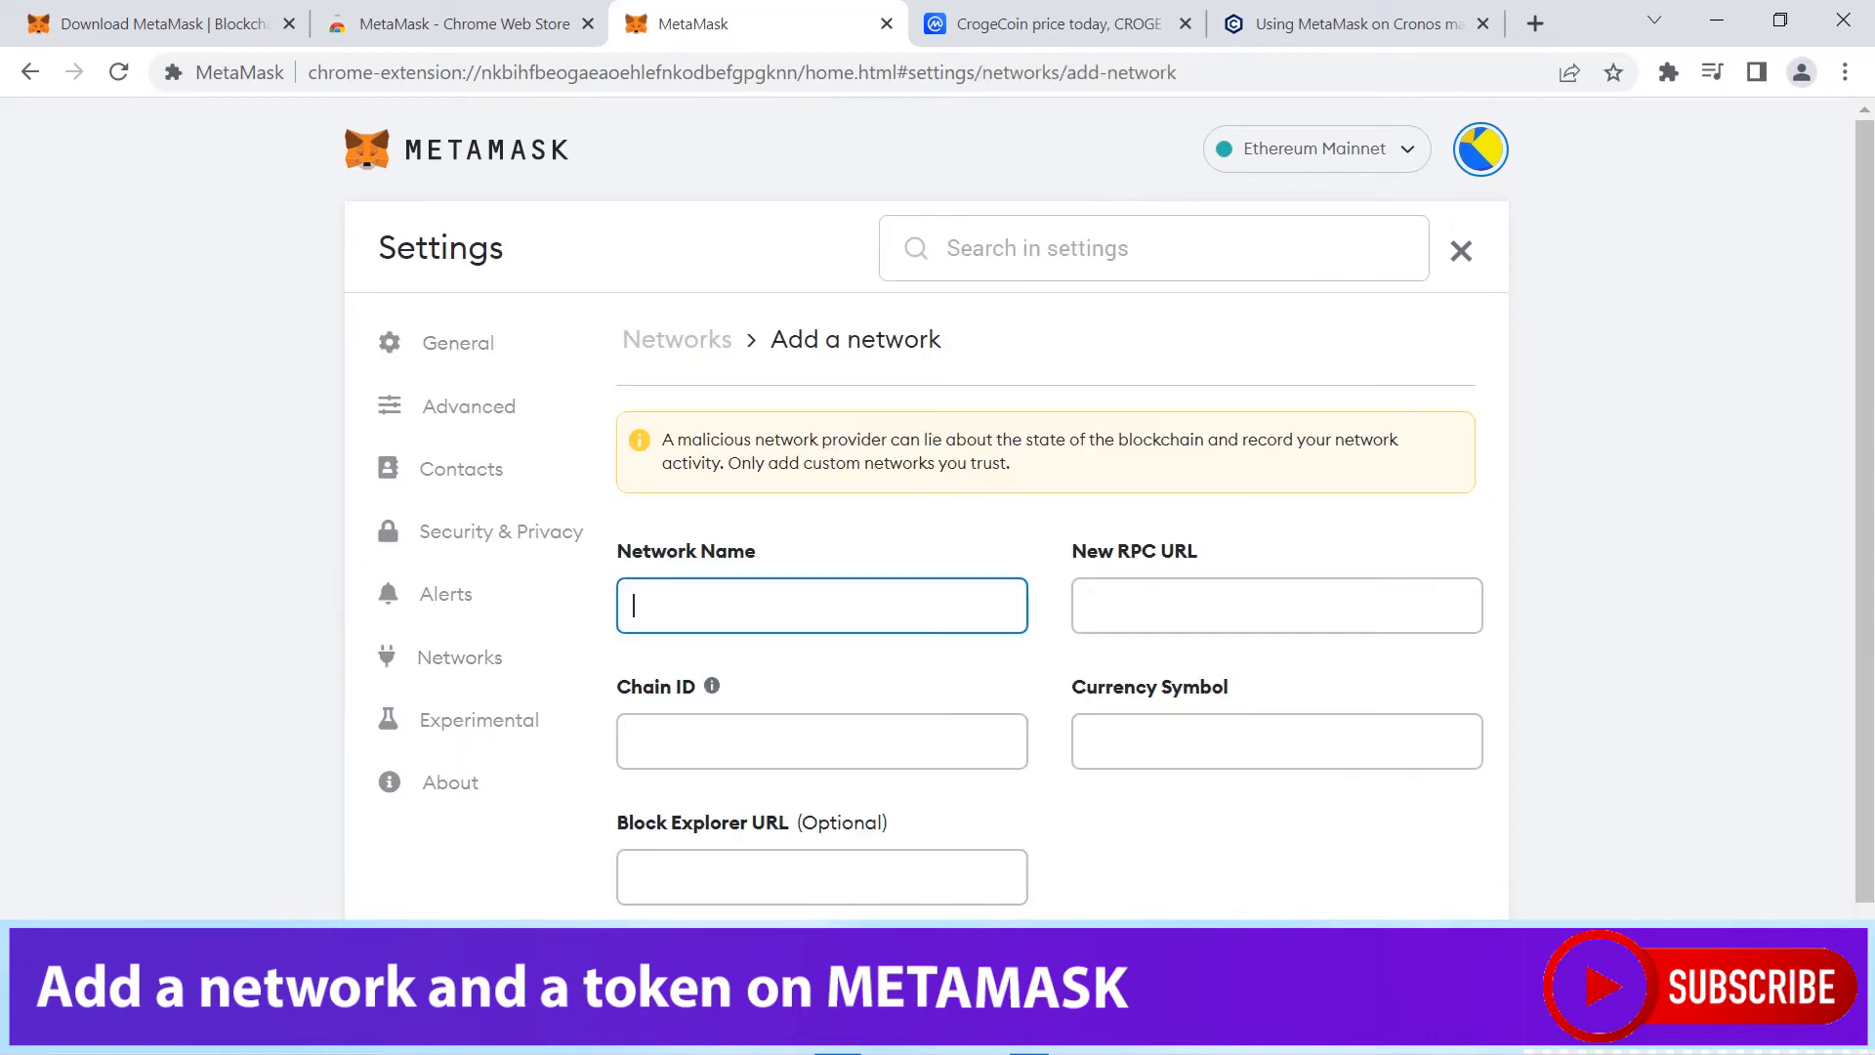
pyautogui.write('Cronos')
pyautogui.hotkey('ctrl', 'Tab')
pyautogui.hotkey('ctrl', 'Tab')
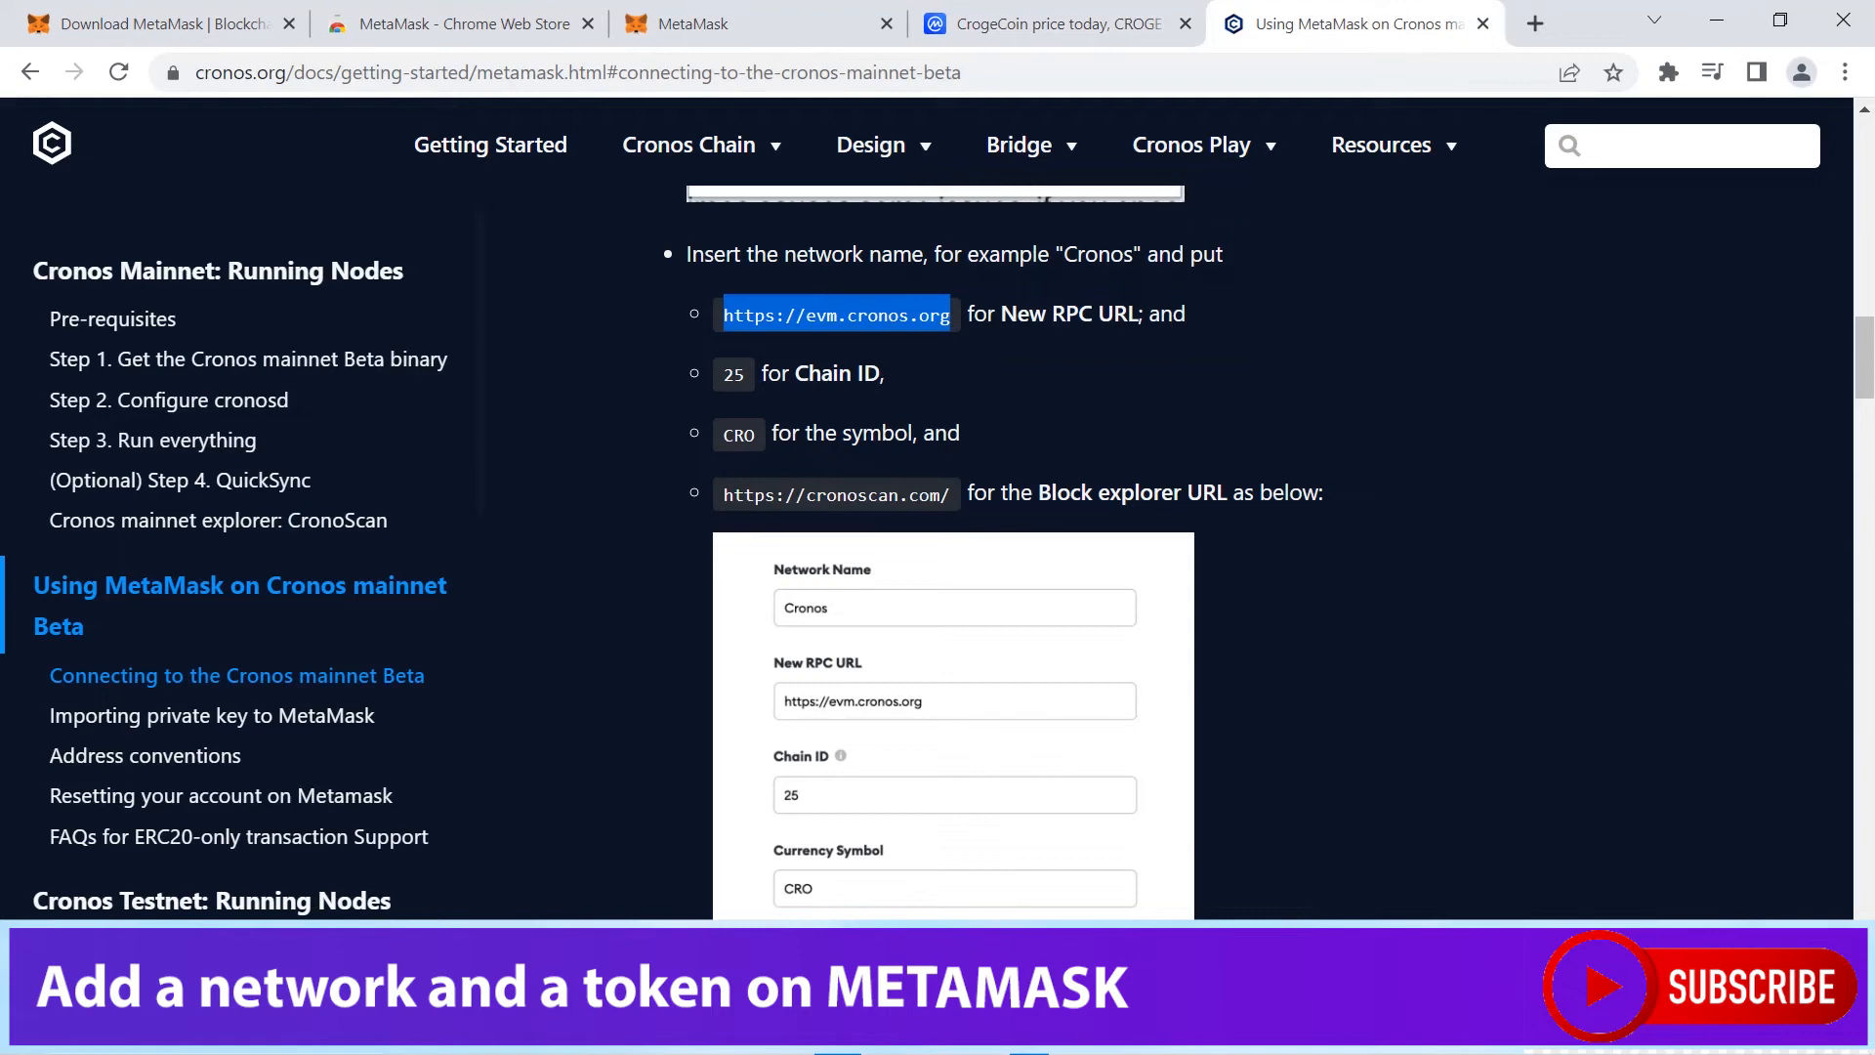
pyautogui.hotkey('ctrl', 'shift', 'Tab')
pyautogui.hotkey('ctrl', 'shift', 'Tab')
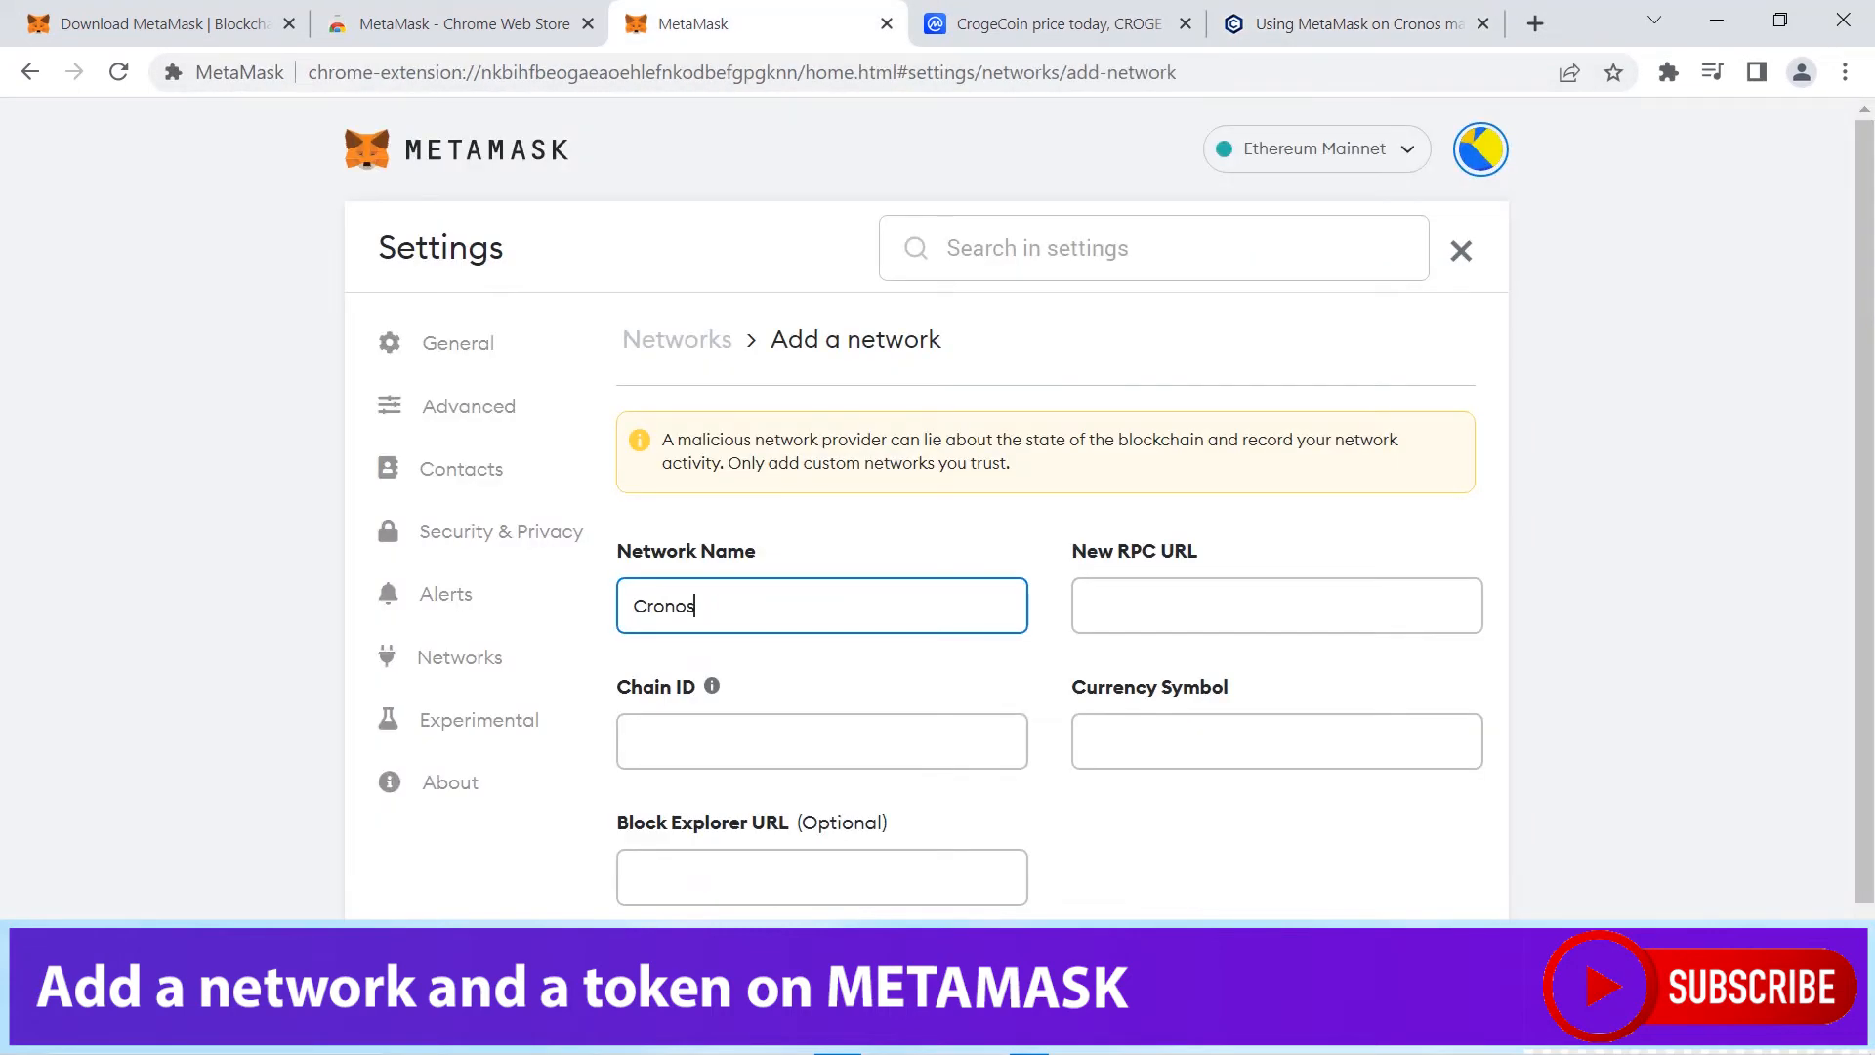
pyautogui.click(1276, 606)
pyautogui.write('https://evm.cronos.org')
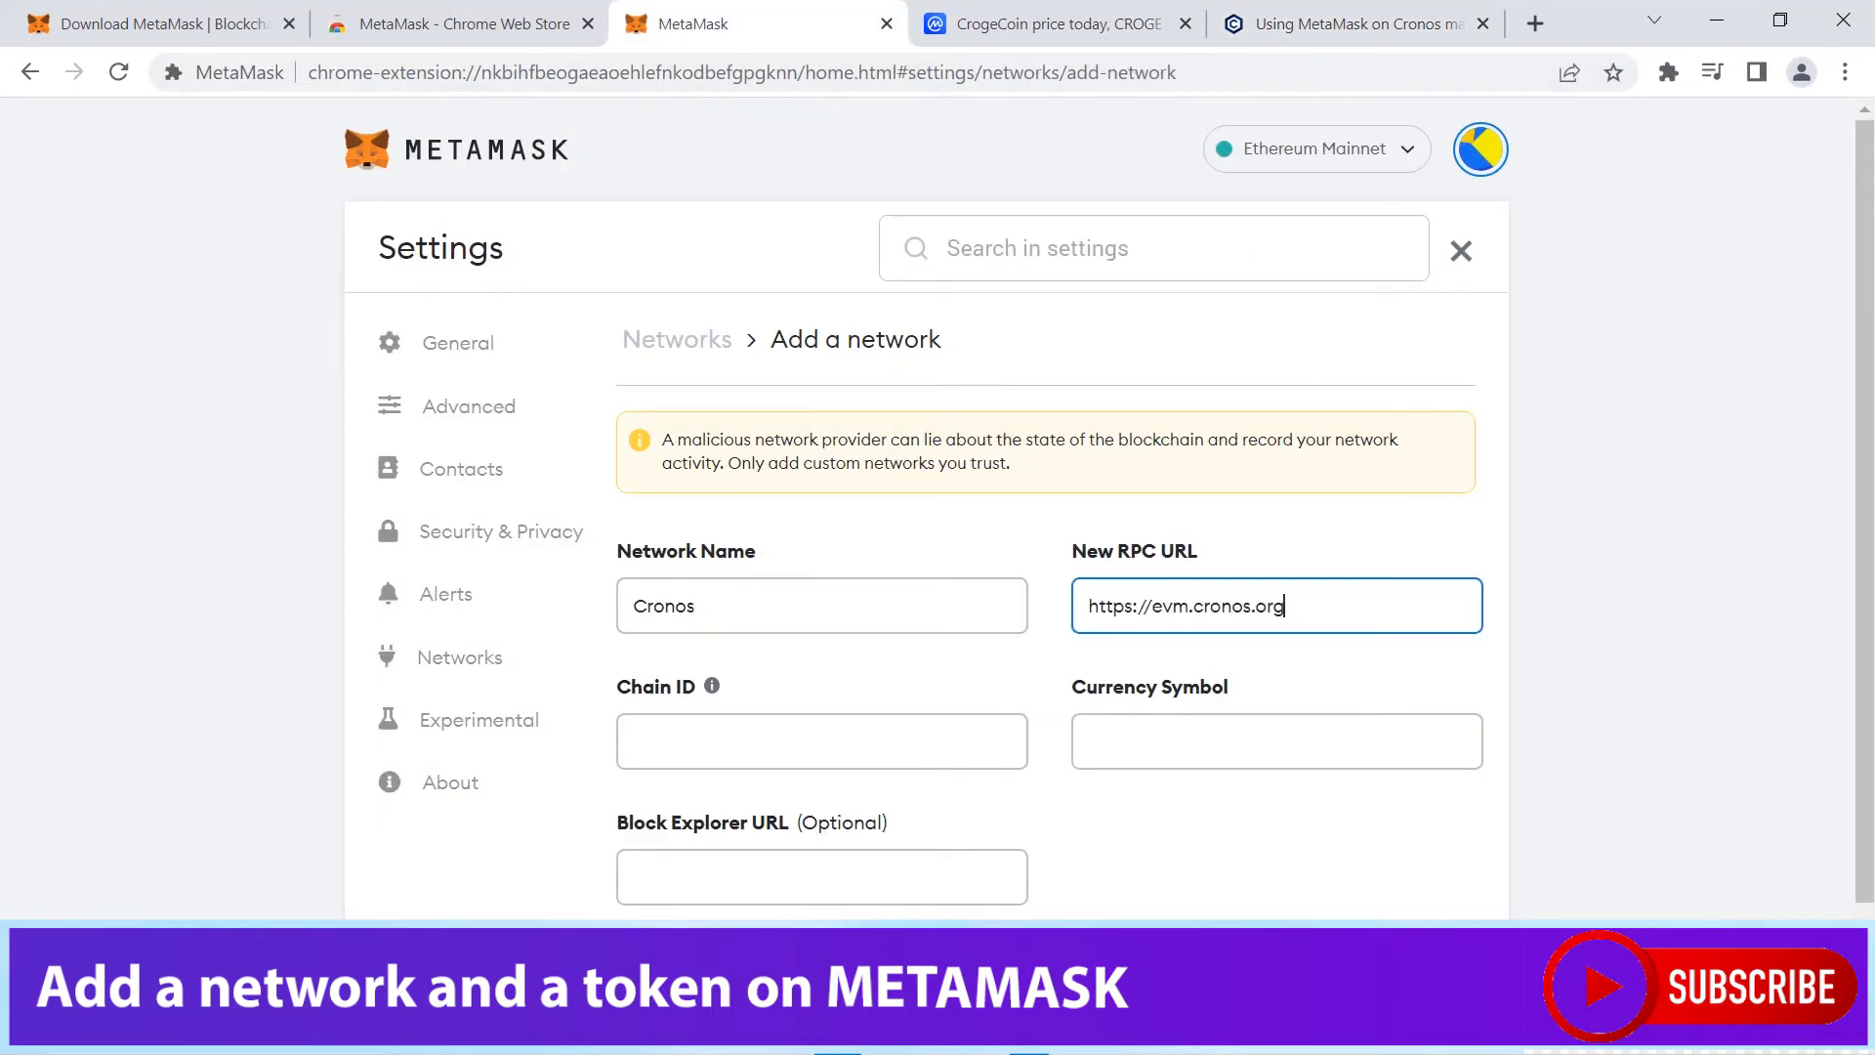
# - Set the network's Chain ID to 25 and its Currency Symbol to CRO according to the Cronos guide
pyautogui.click(821, 742)
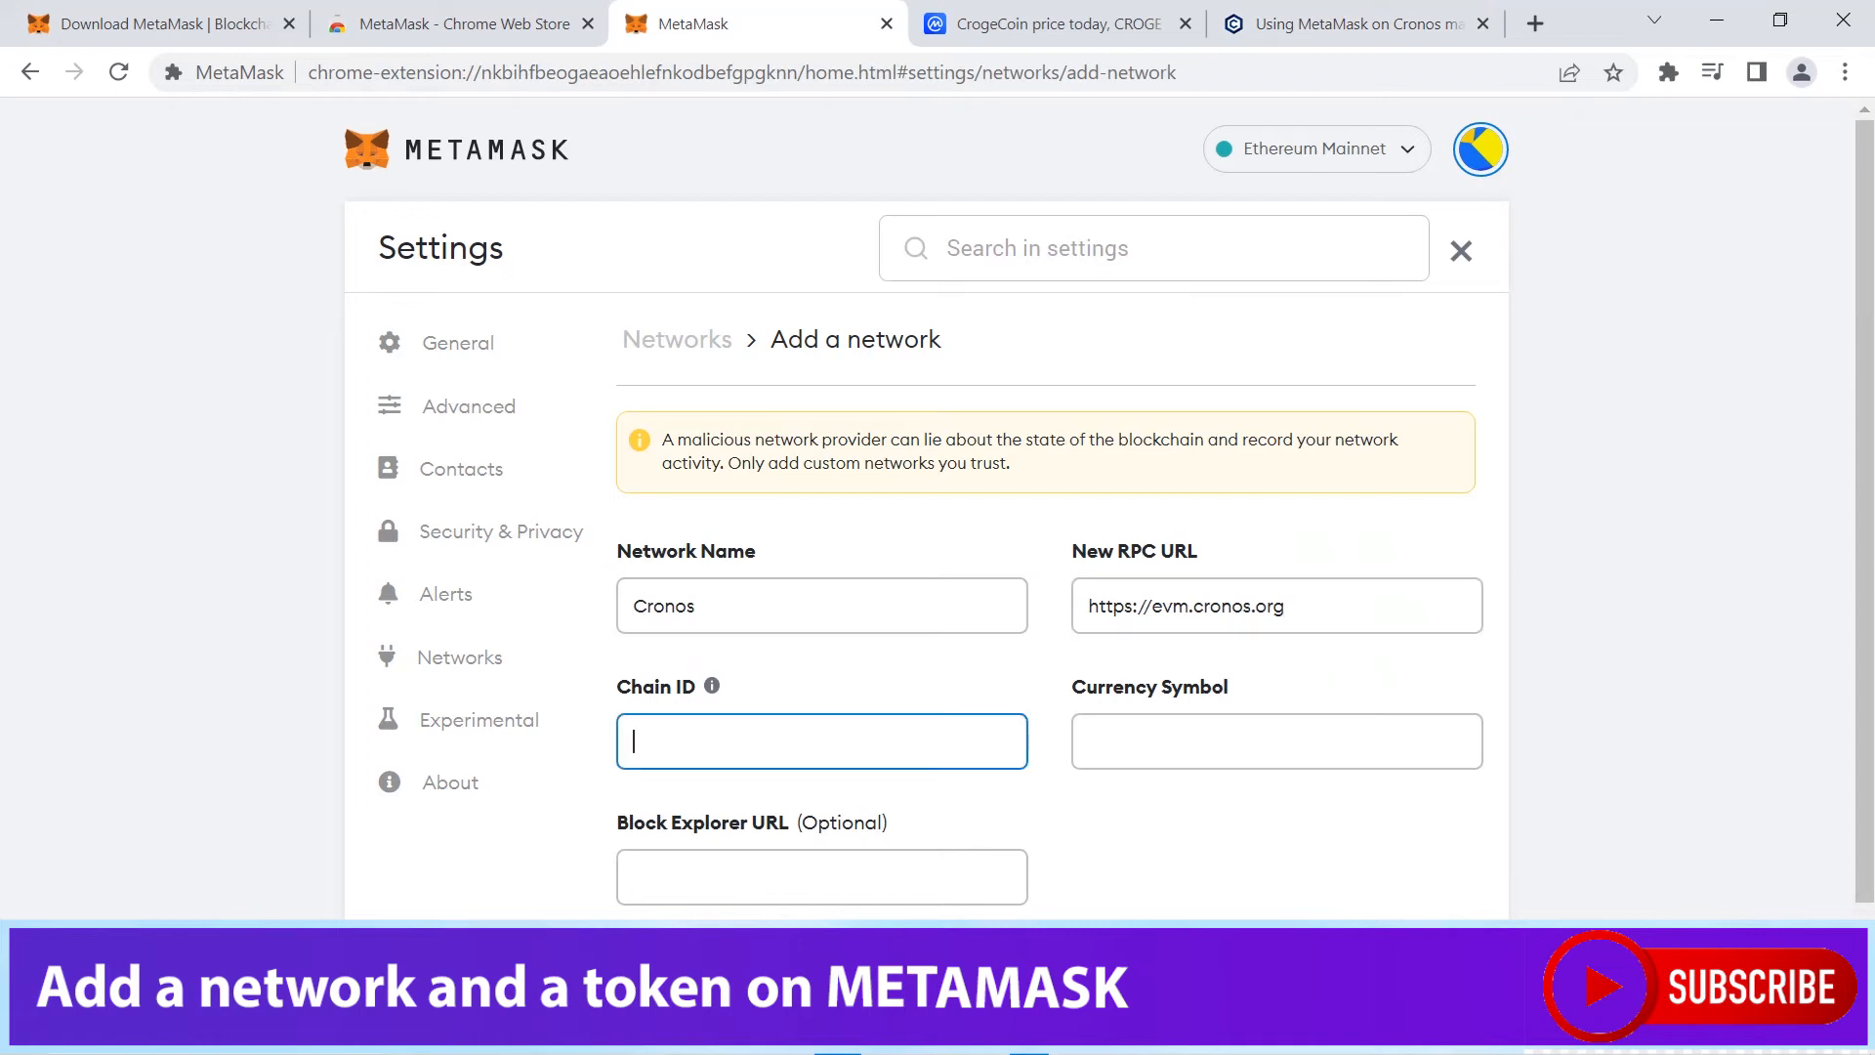
pyautogui.hotkey('ctrl', 'Tab')
pyautogui.hotkey('ctrl', 'Tab')
pyautogui.click(771, 23)
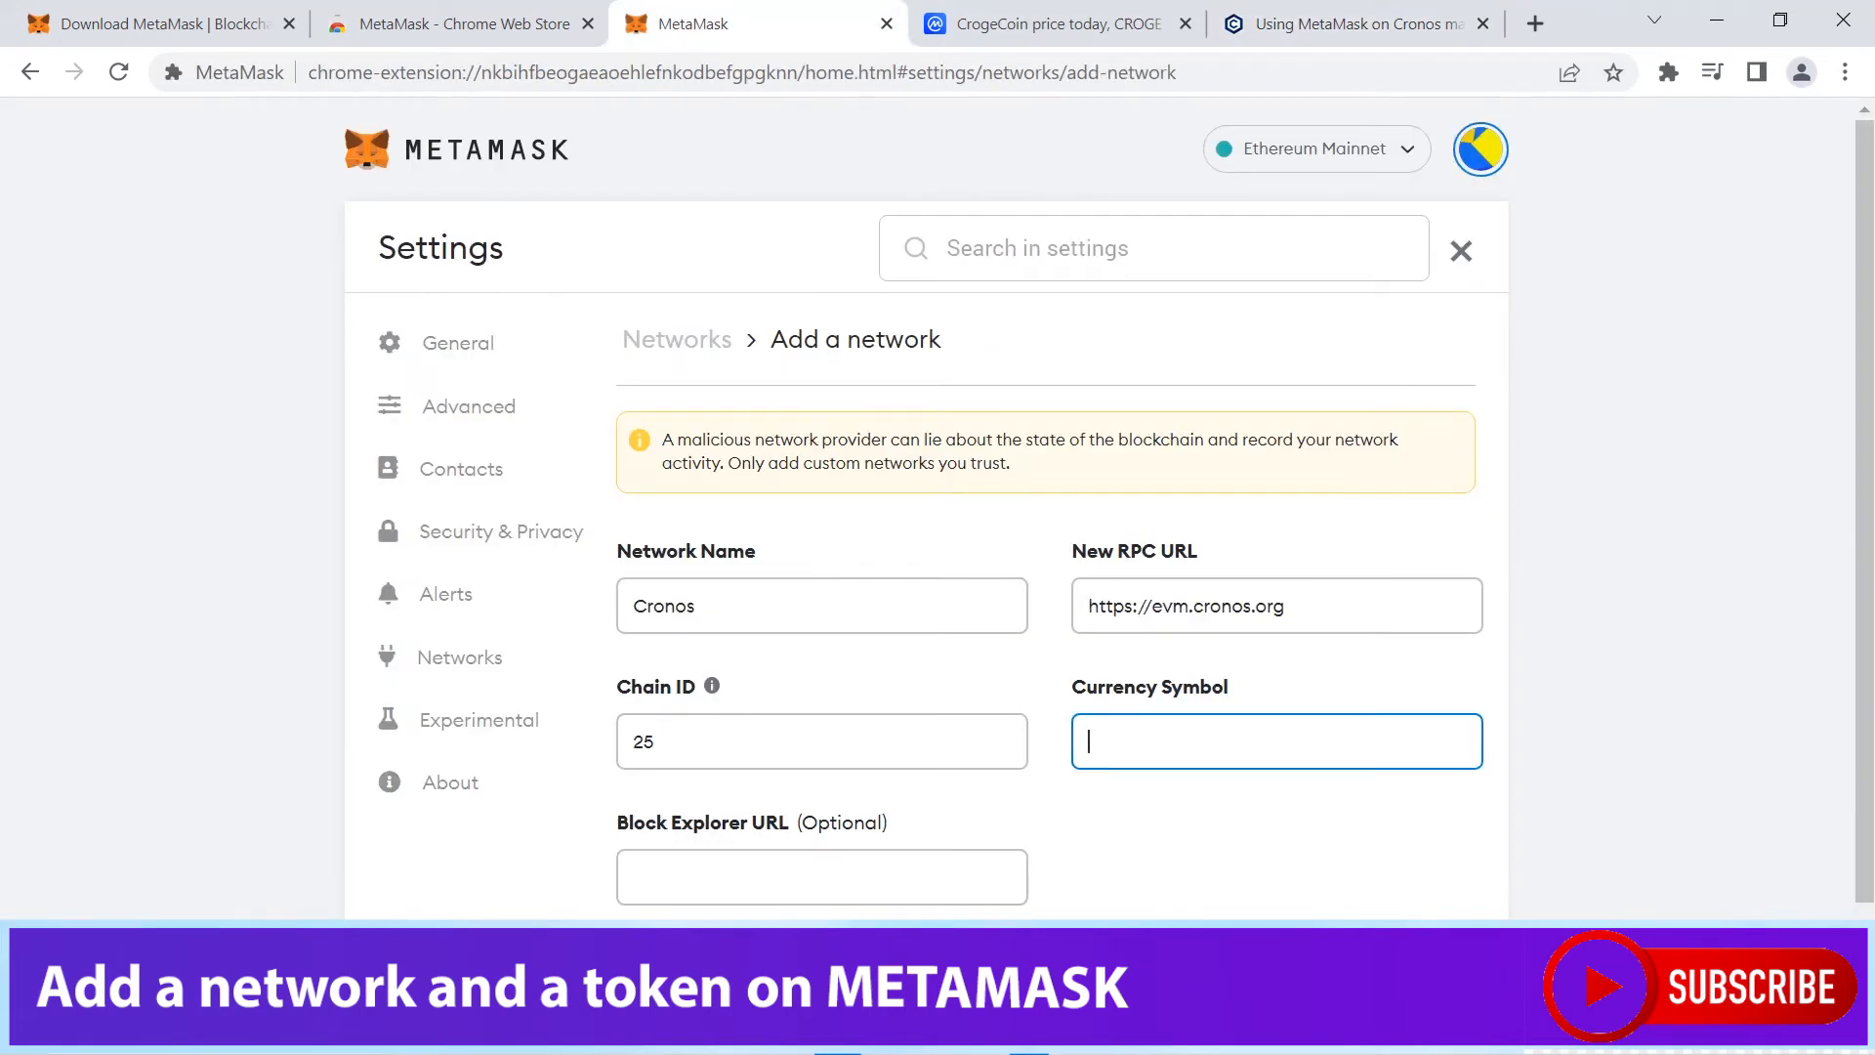
pyautogui.write('CRO')
pyautogui.click(1348, 23)
pyautogui.moveTo(724, 494); pyautogui.dragTo(953, 495)
pyautogui.hotkey('ctrl', 'c')
pyautogui.click(772, 24)
pyautogui.click(821, 877)
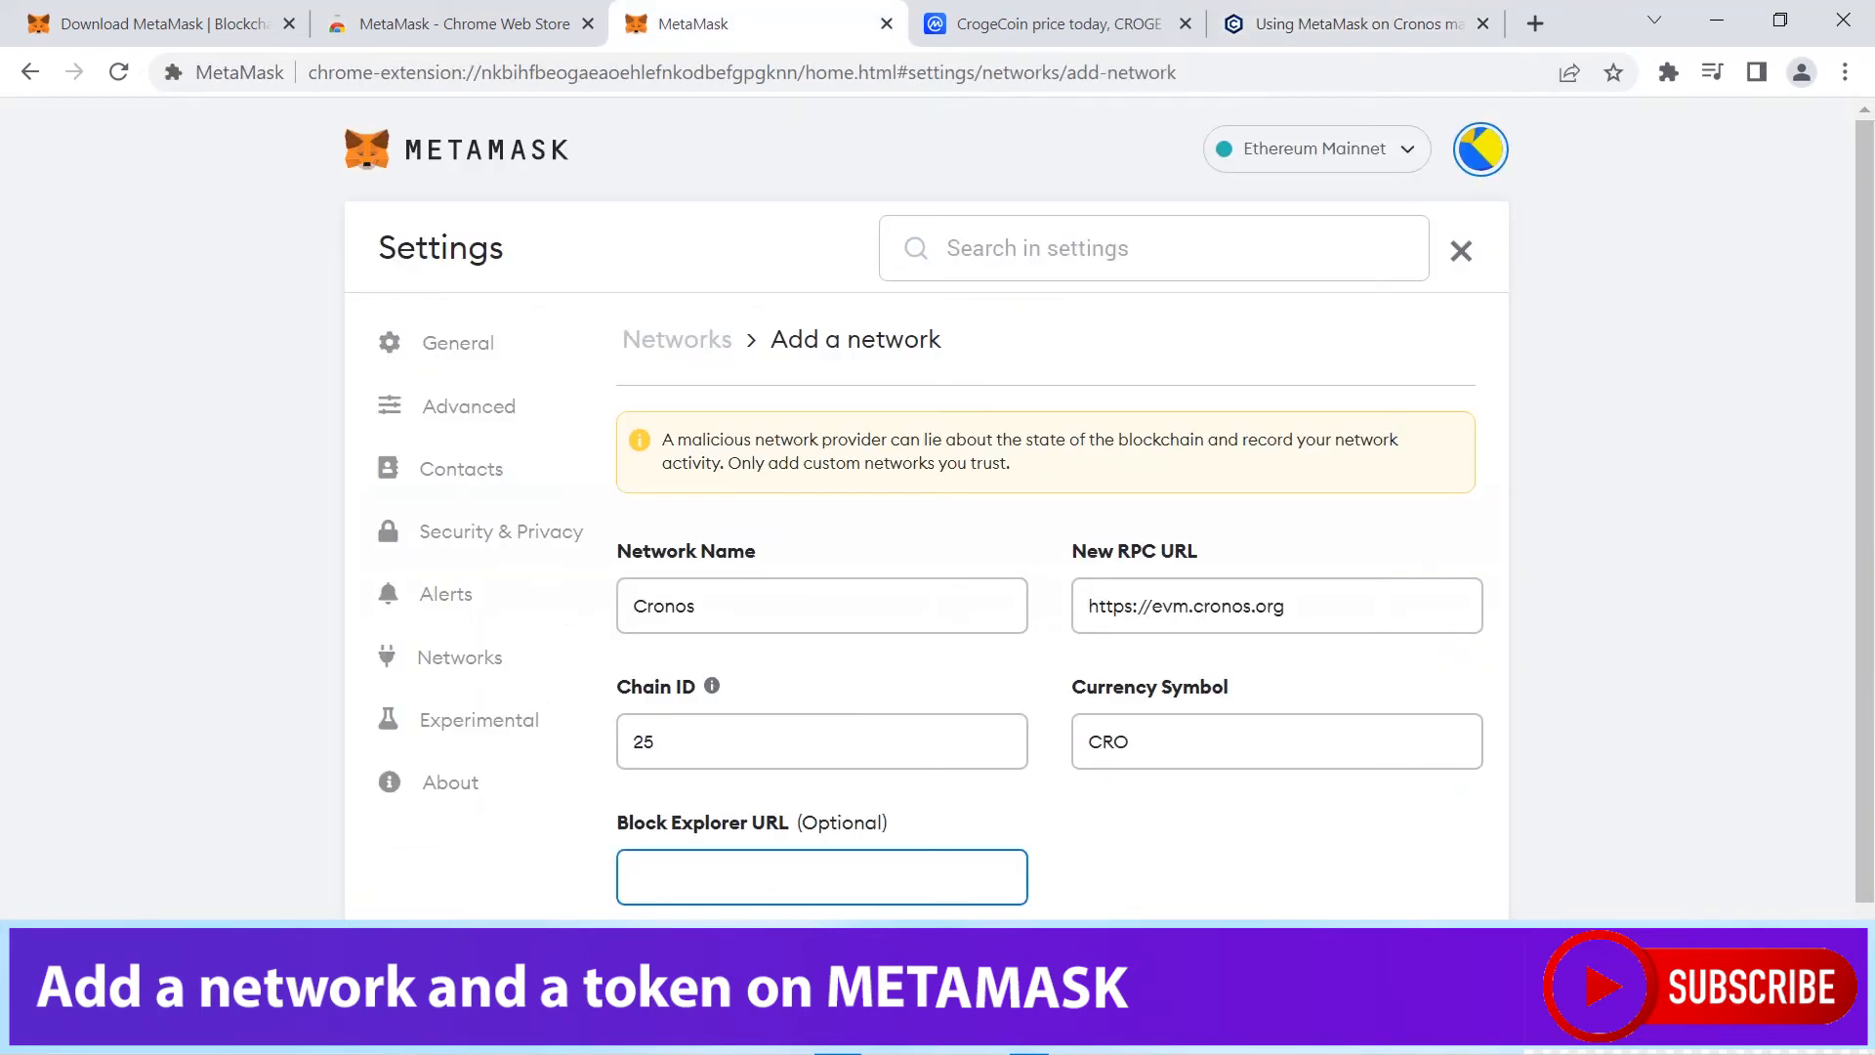
pyautogui.hotkey('ctrl', 'v')
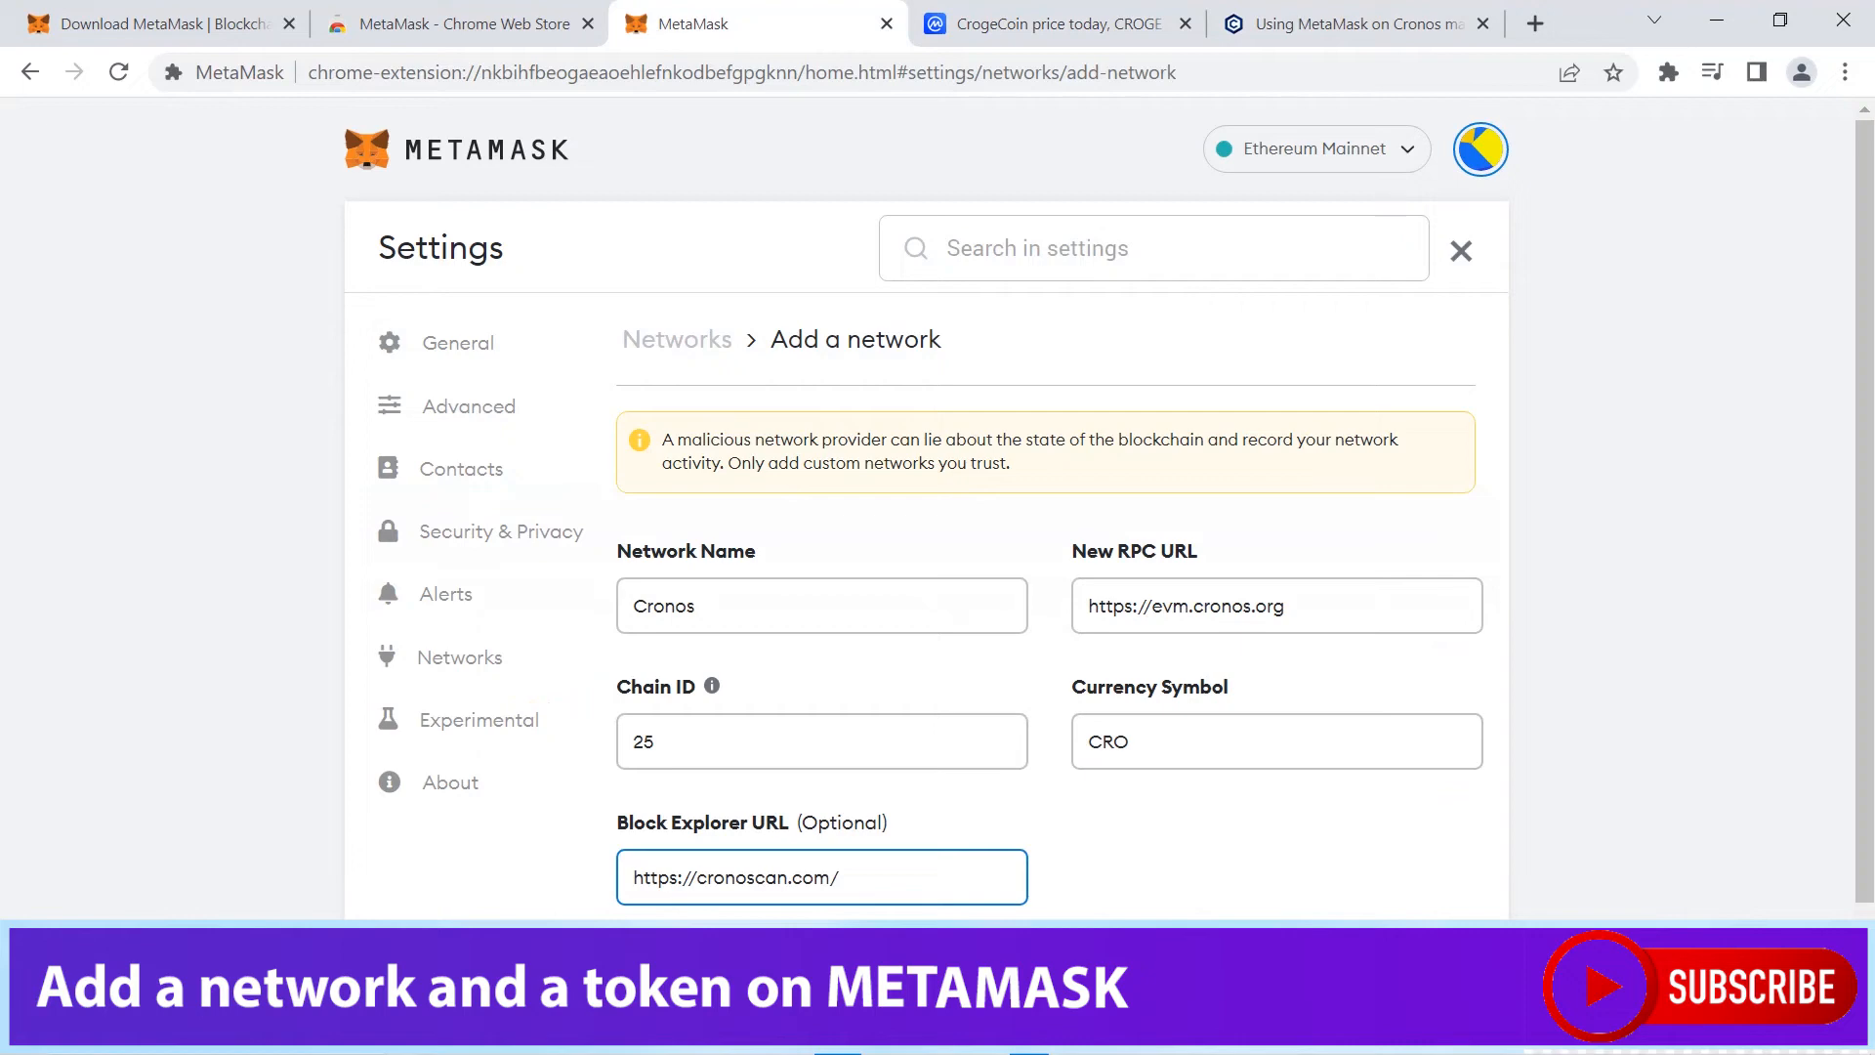
pyautogui.press('Return')
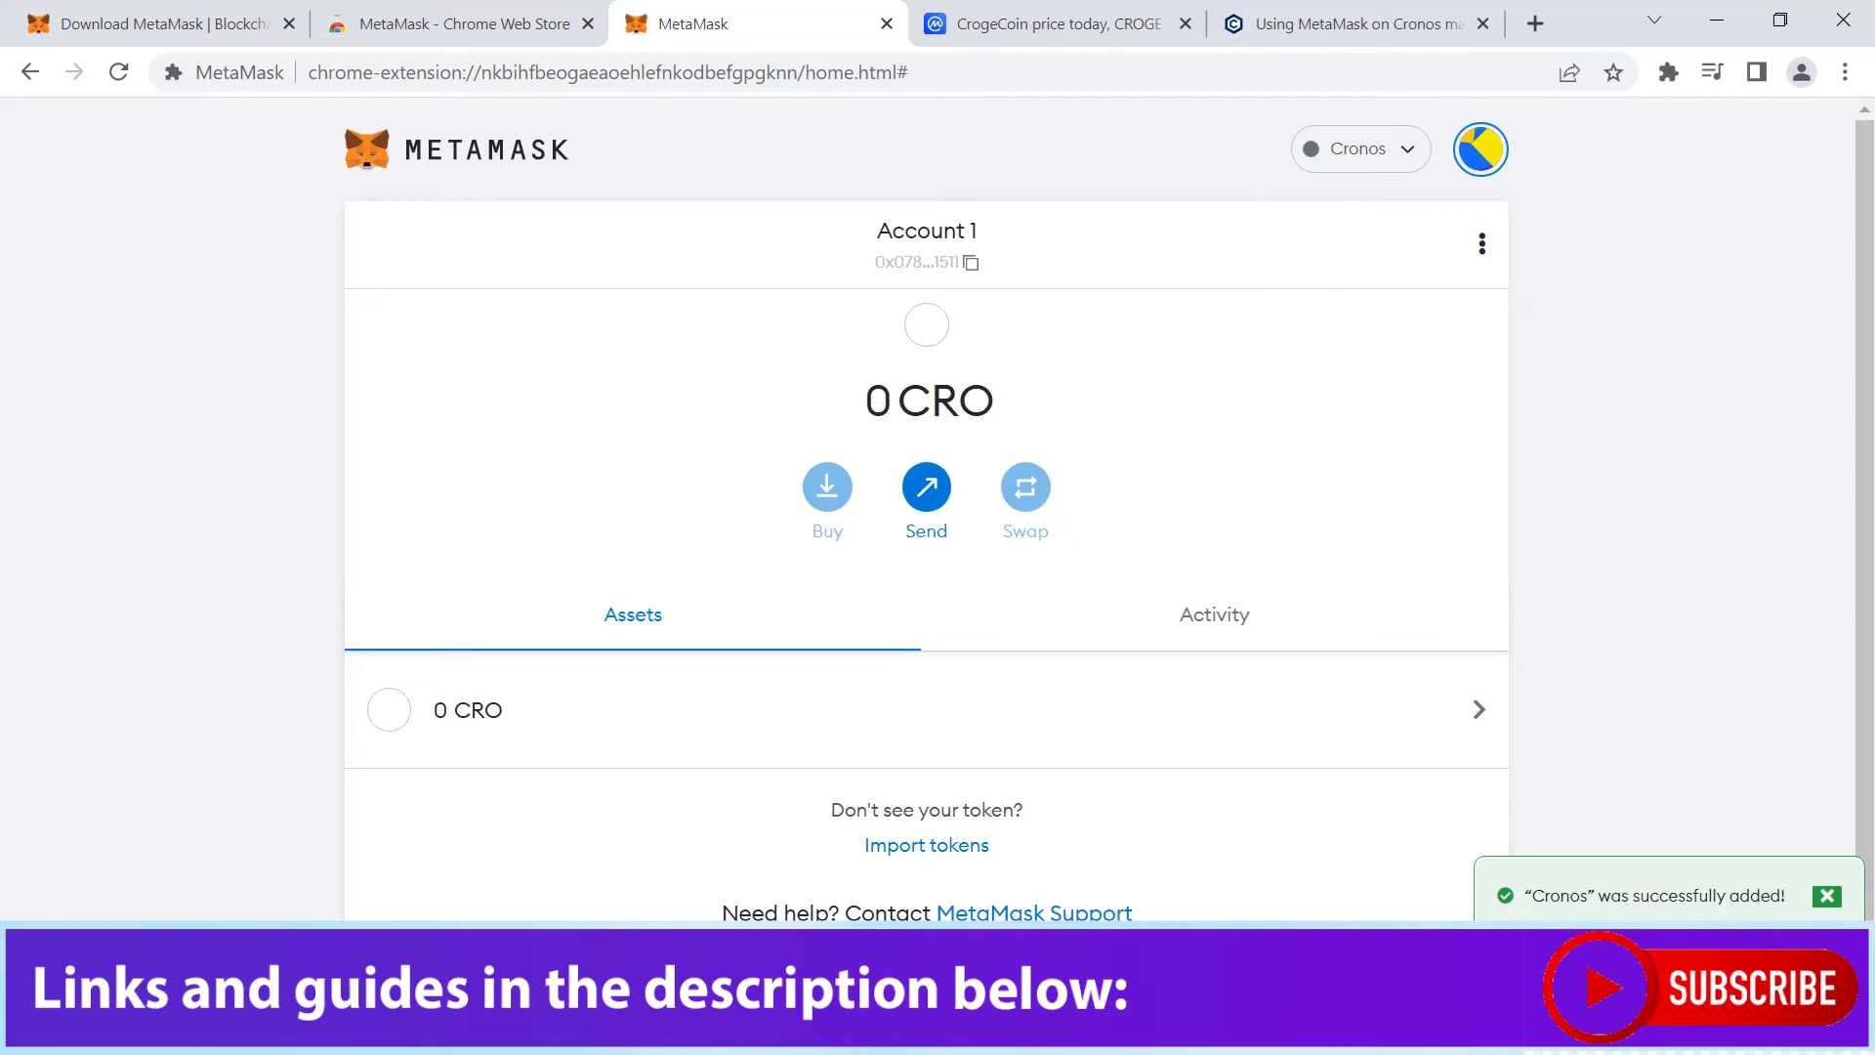
# - Switch the active wallet network to Ethereum Mainnet and back to Cronos
pyautogui.click(1361, 149)
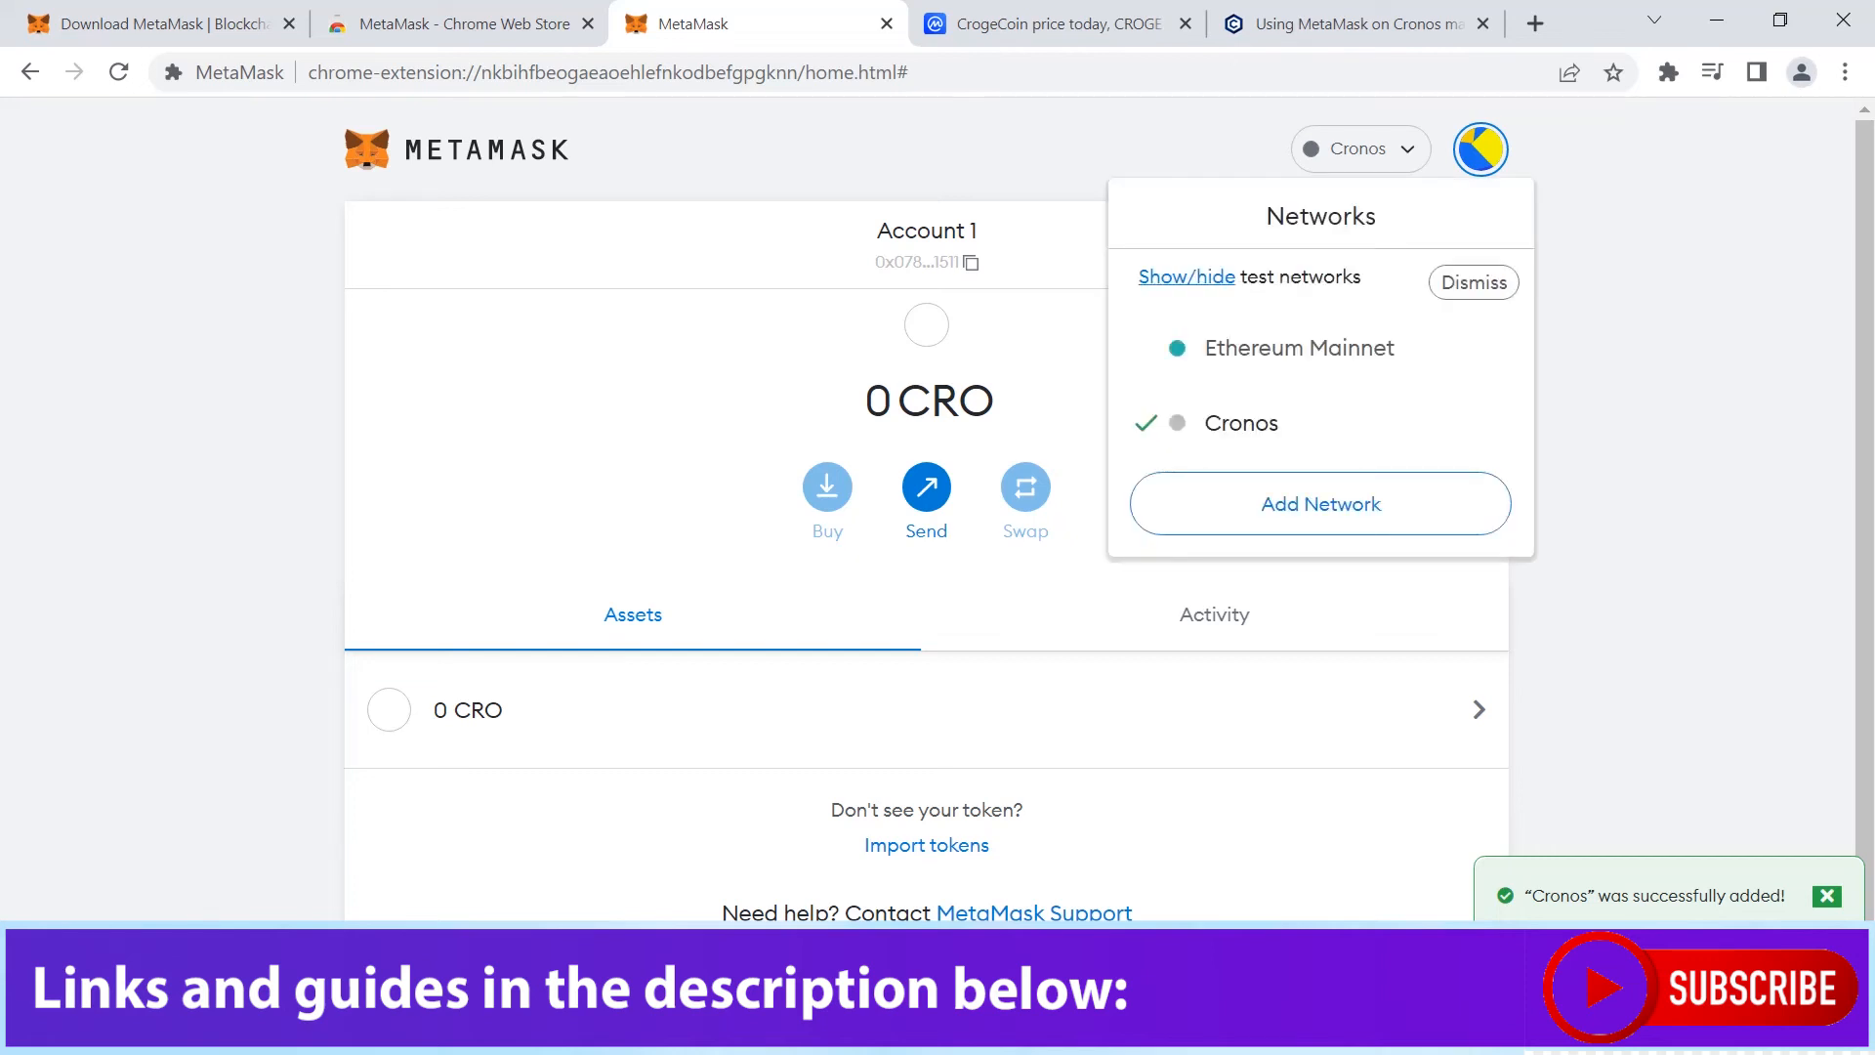
pyautogui.click(1299, 347)
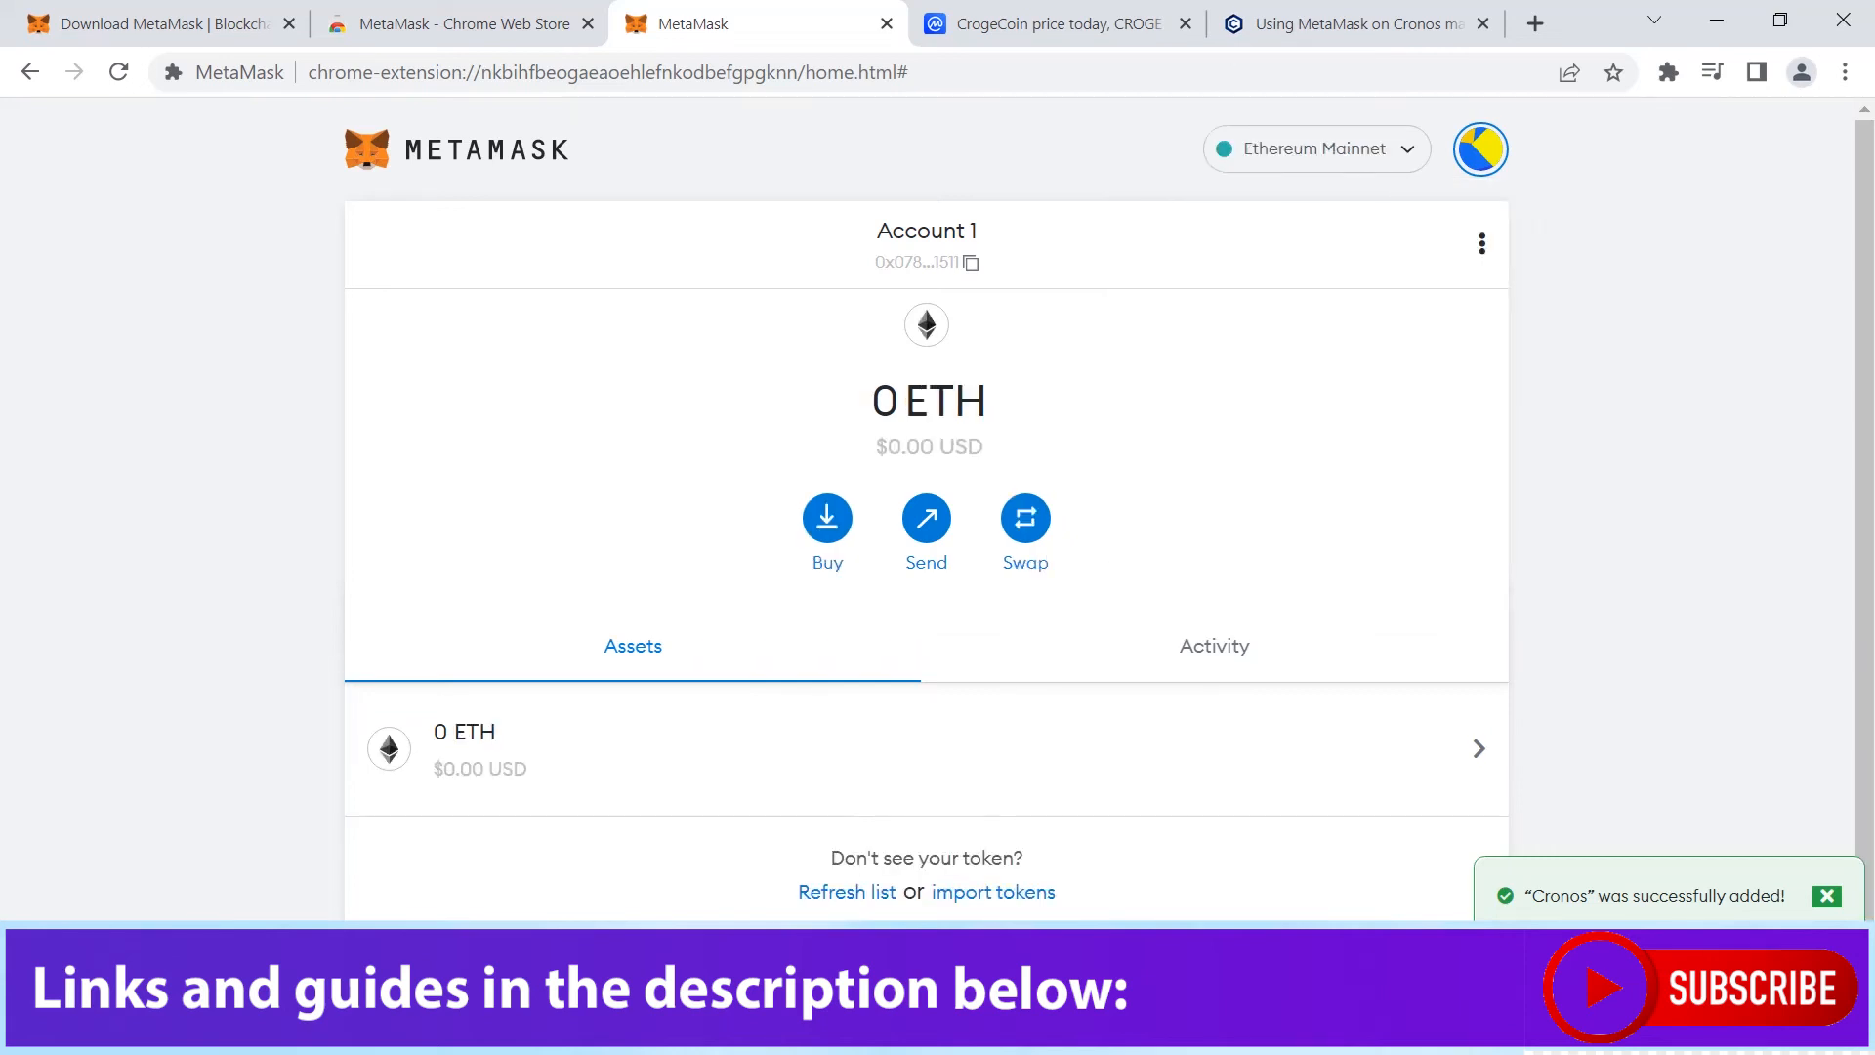
pyautogui.click(1315, 148)
pyautogui.click(1260, 423)
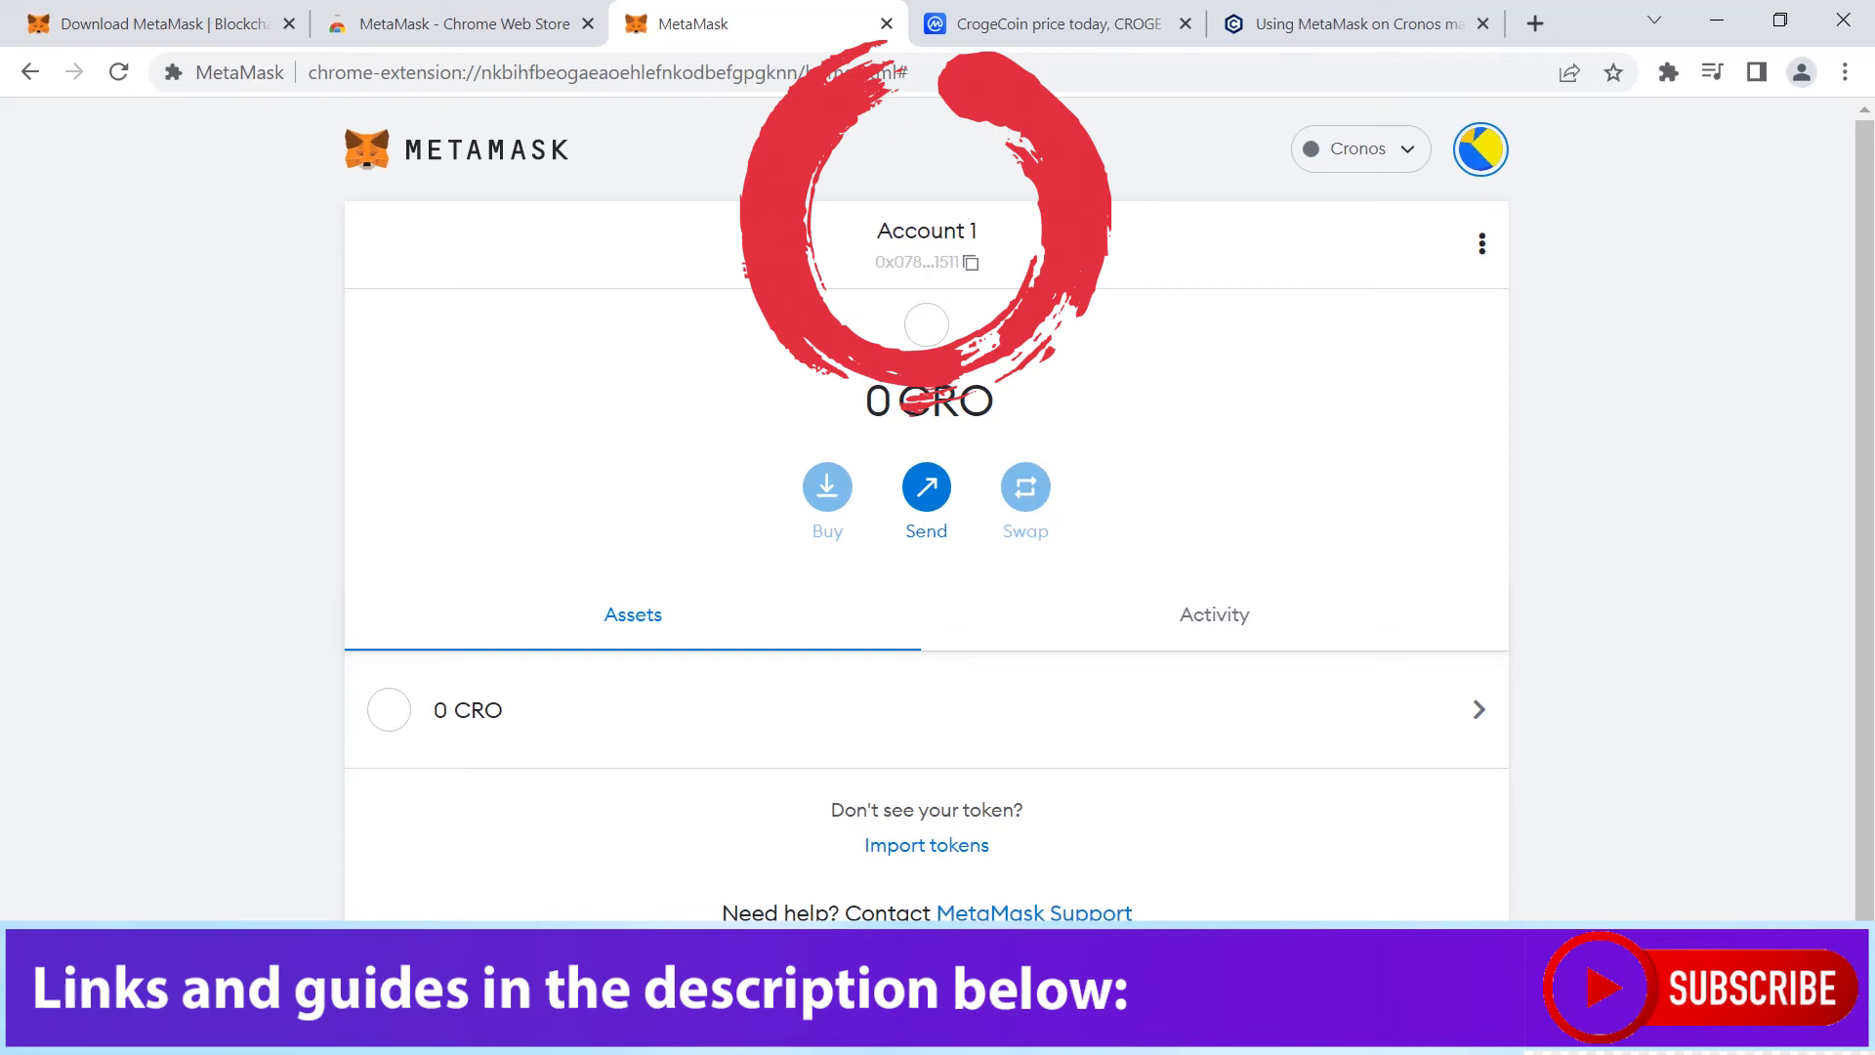
# - View the wallet address and QR code in the details of Account 1, and close the details
pyautogui.click(926, 247)
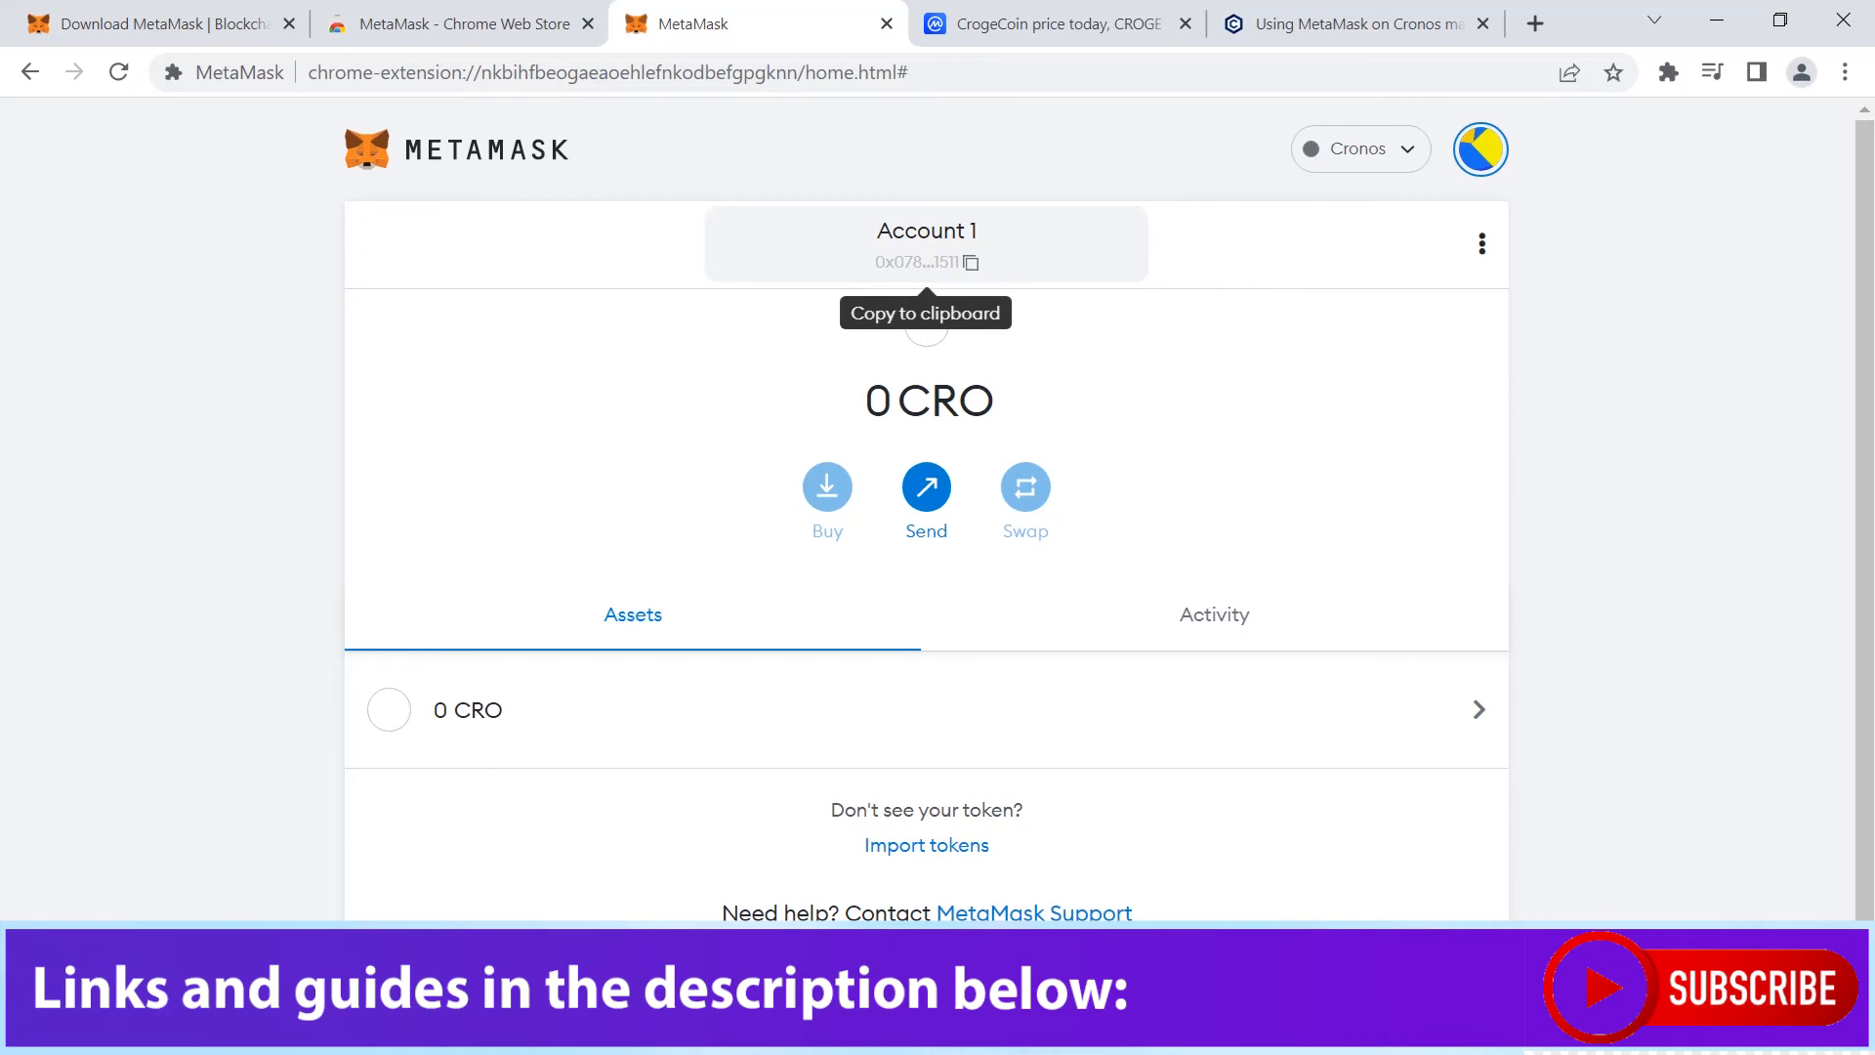
pyautogui.click(1481, 244)
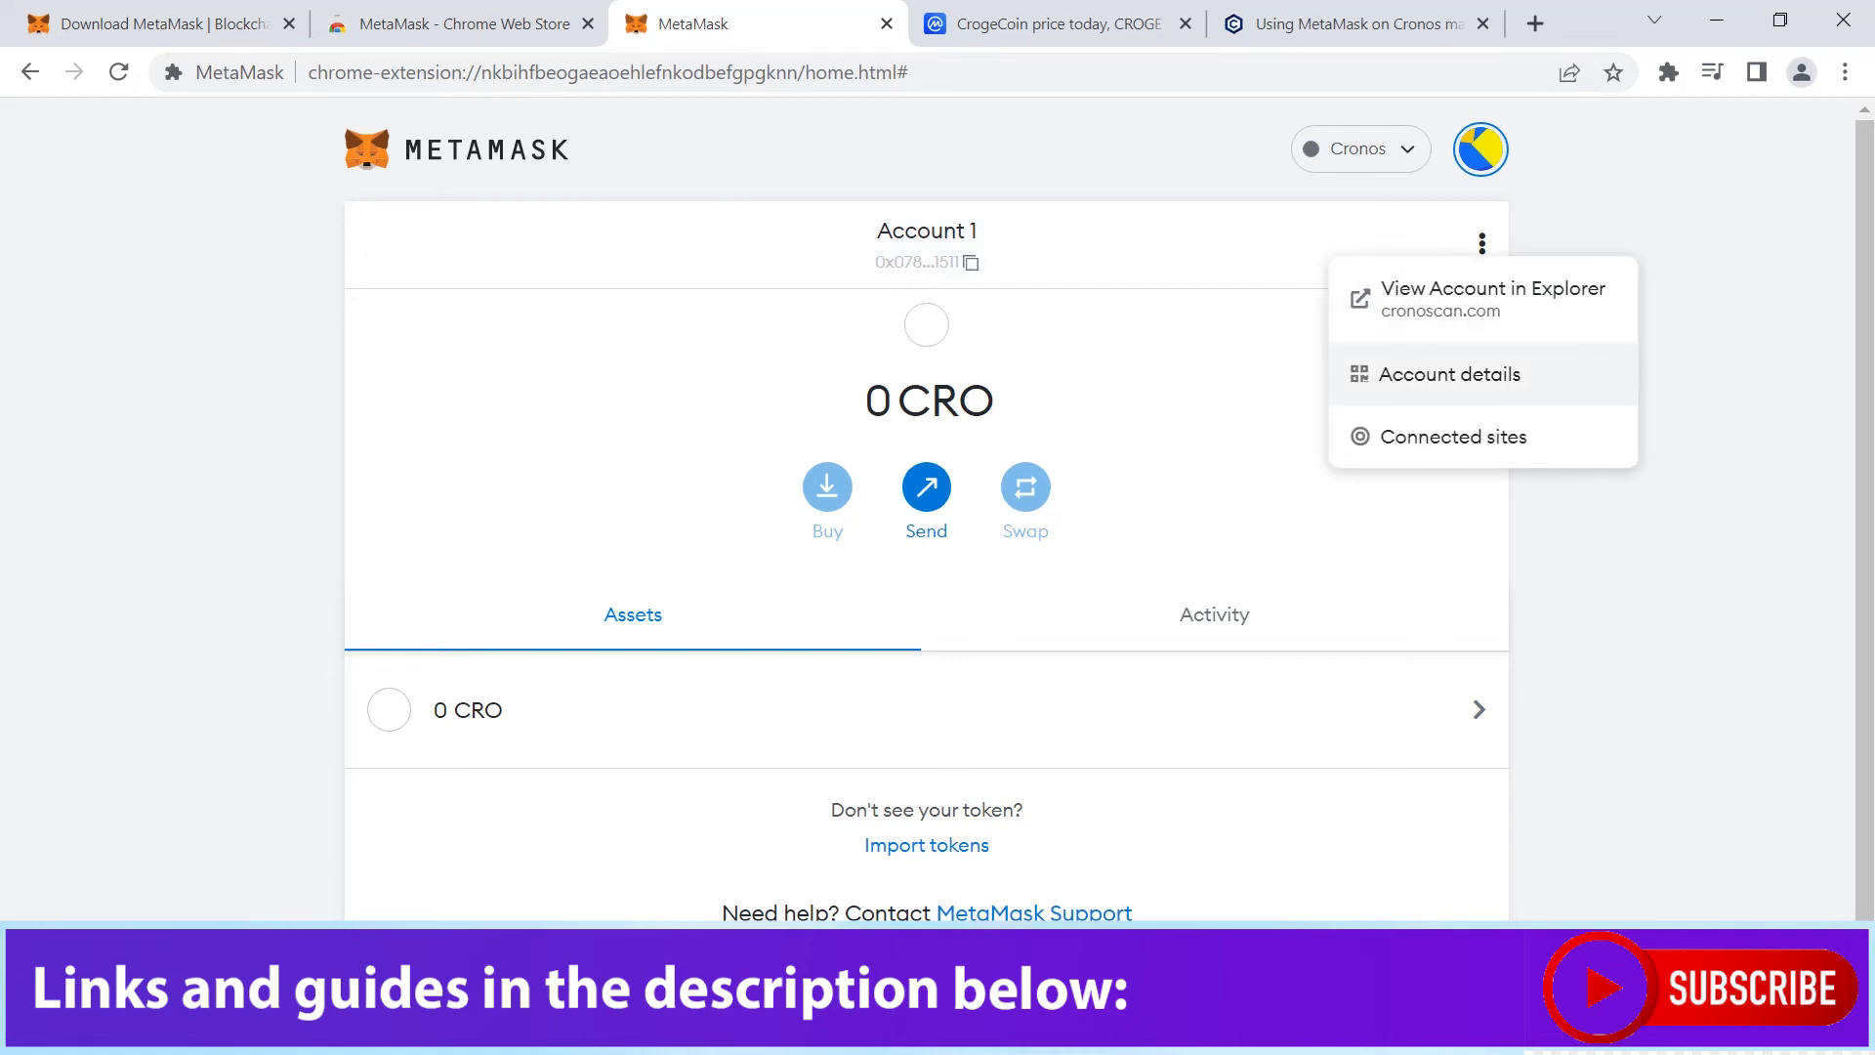
pyautogui.click(1450, 374)
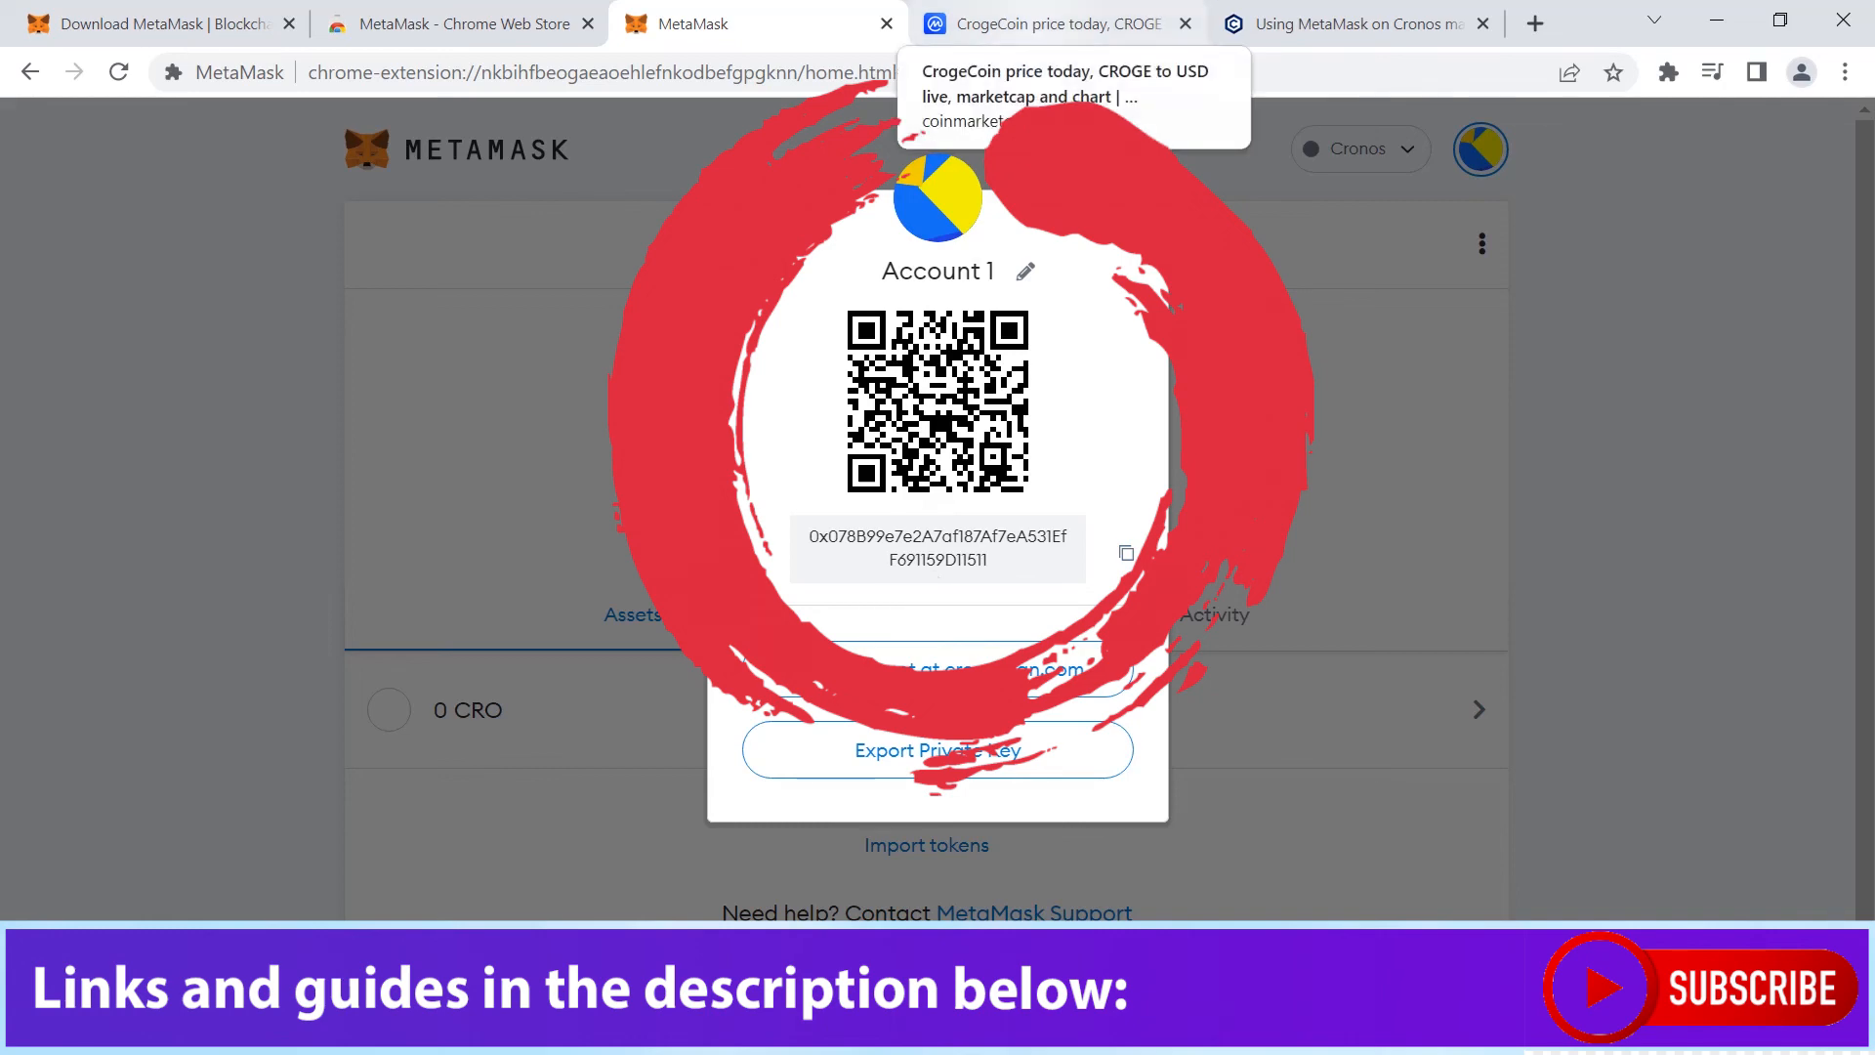
pyautogui.click(1144, 217)
# - Switch to CrogeCoin's CoinMarketCap page, inspect its Cronos contract on Cronoscan and return to the CoinMarketCap page
pyautogui.click(1045, 24)
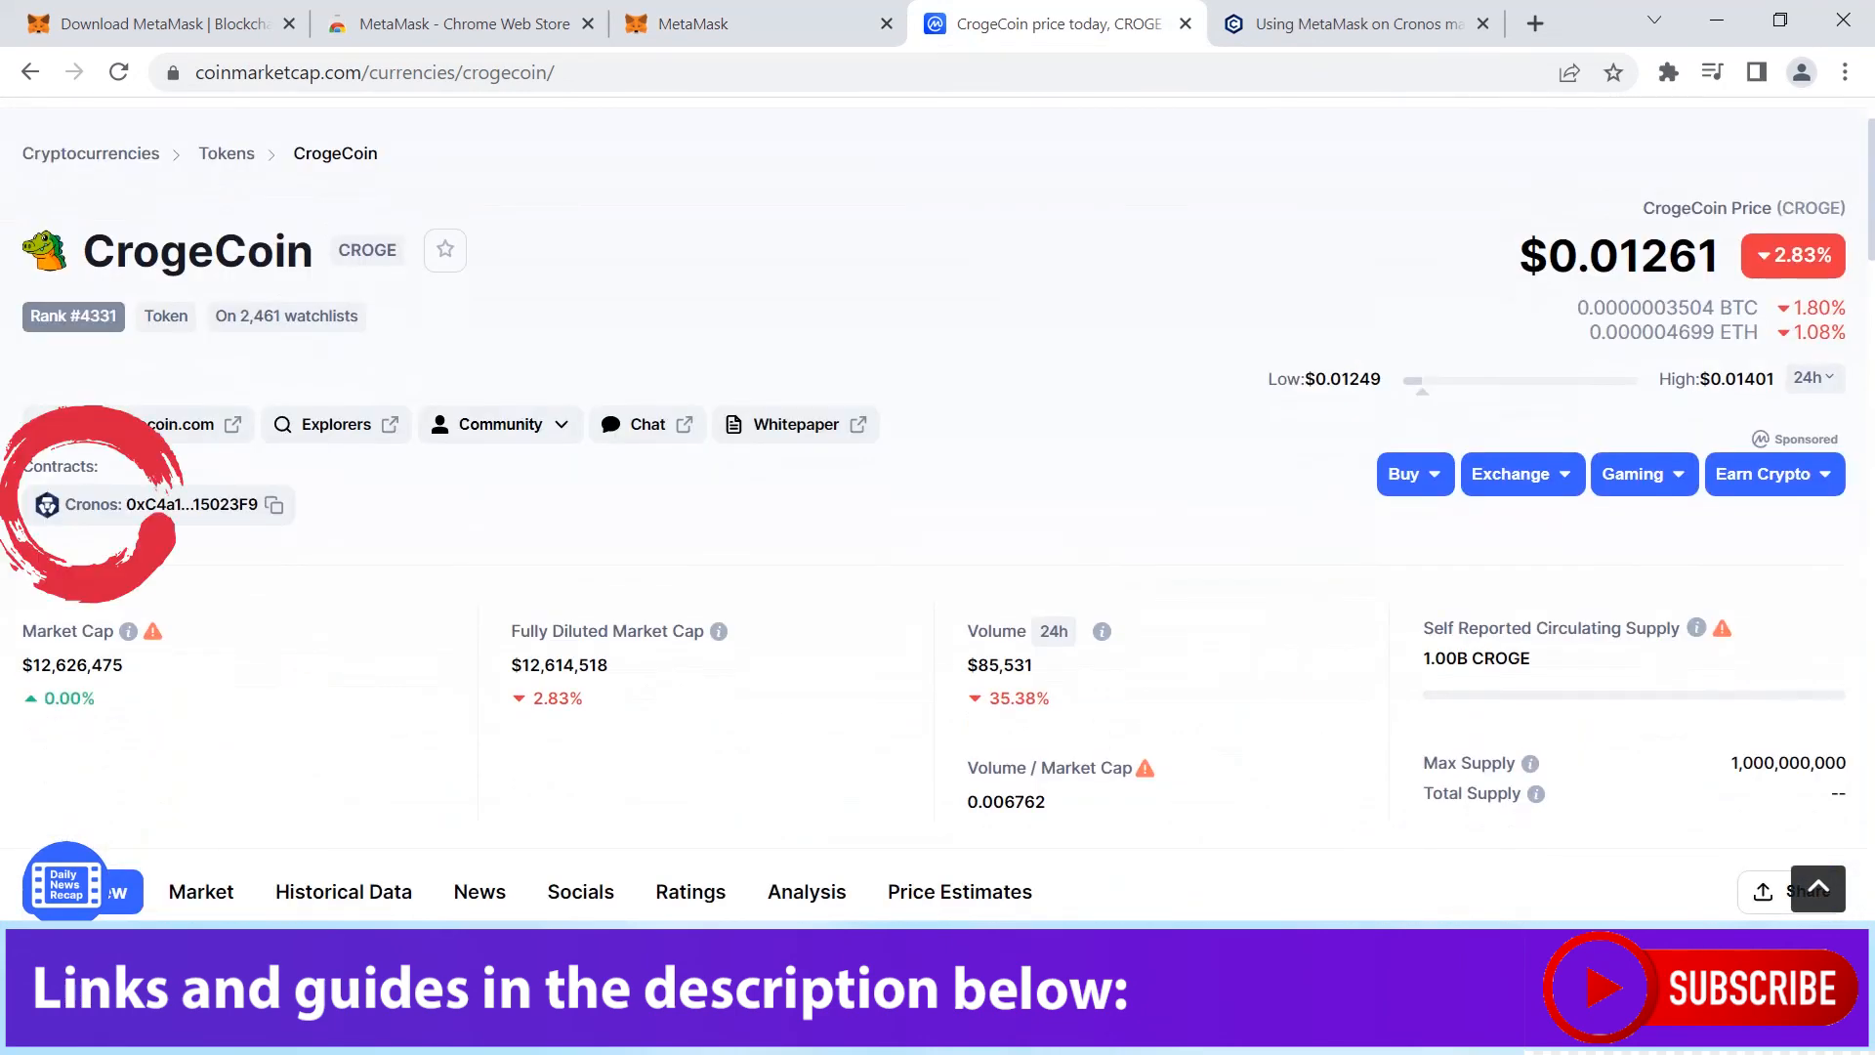
pyautogui.click(191, 505)
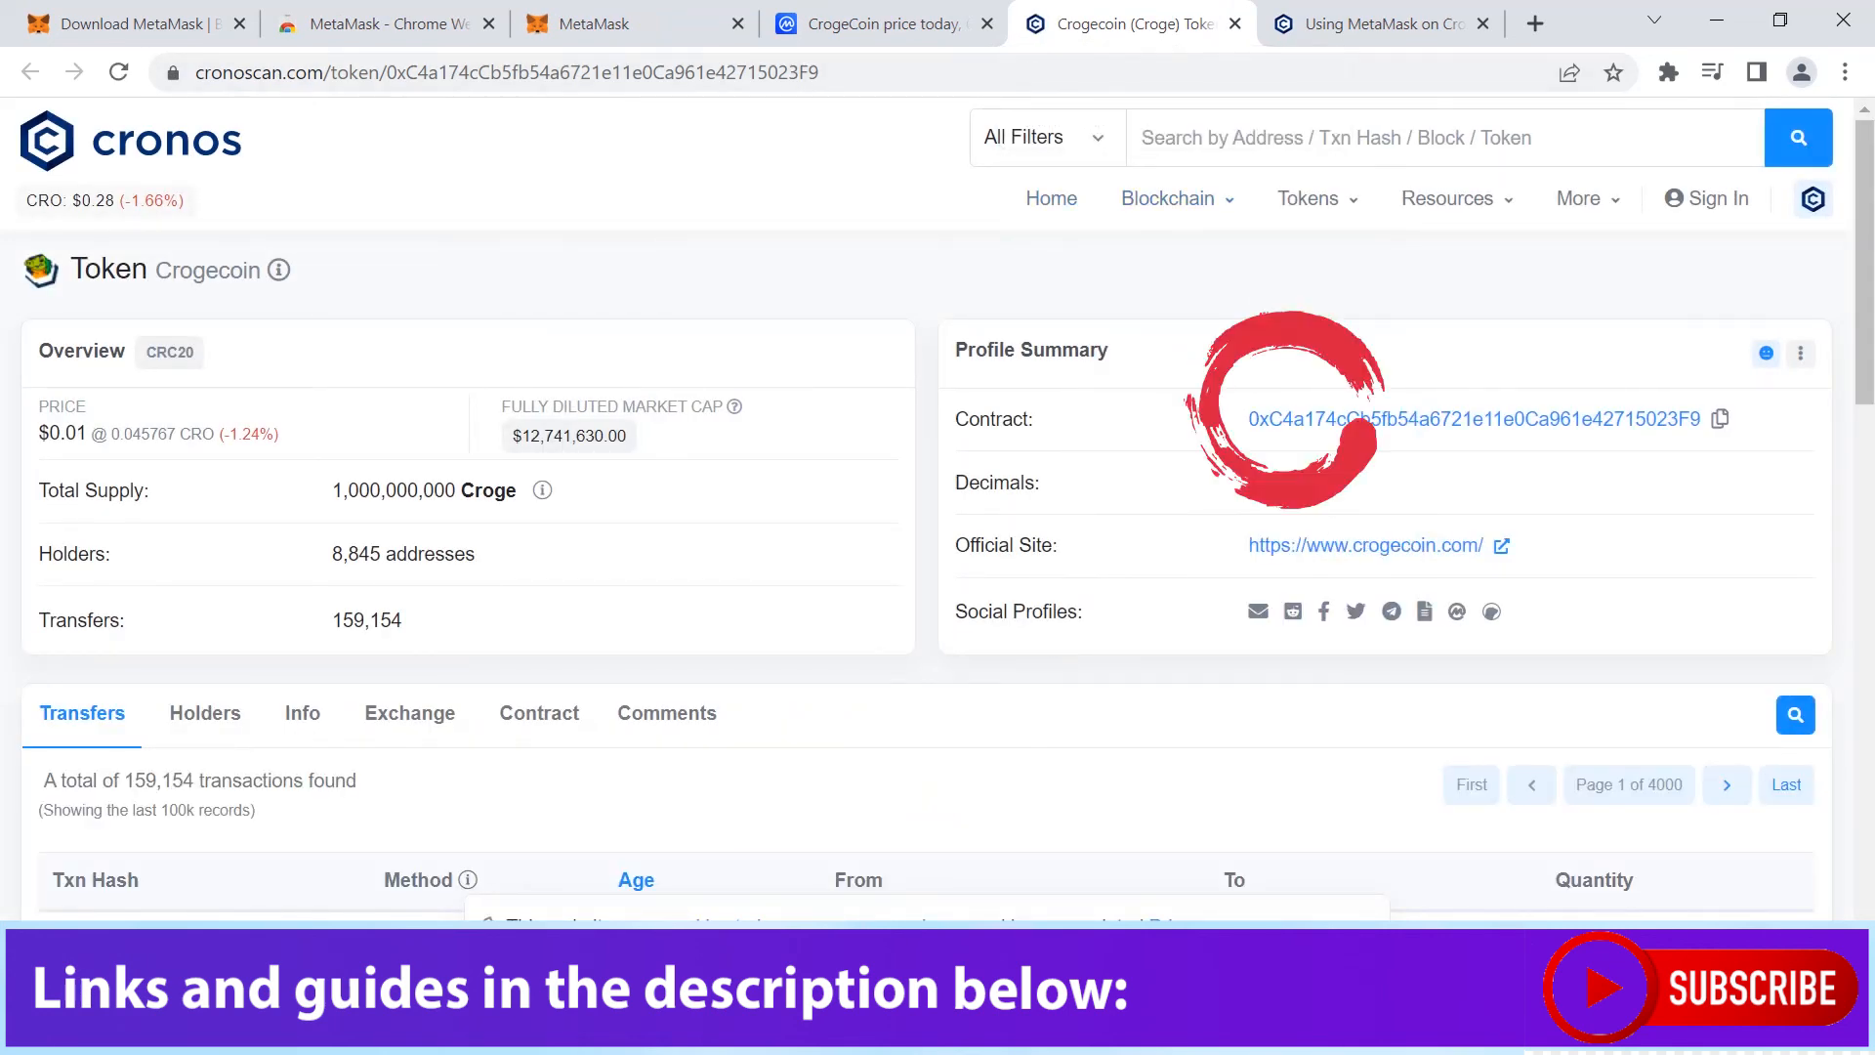
pyautogui.click(883, 24)
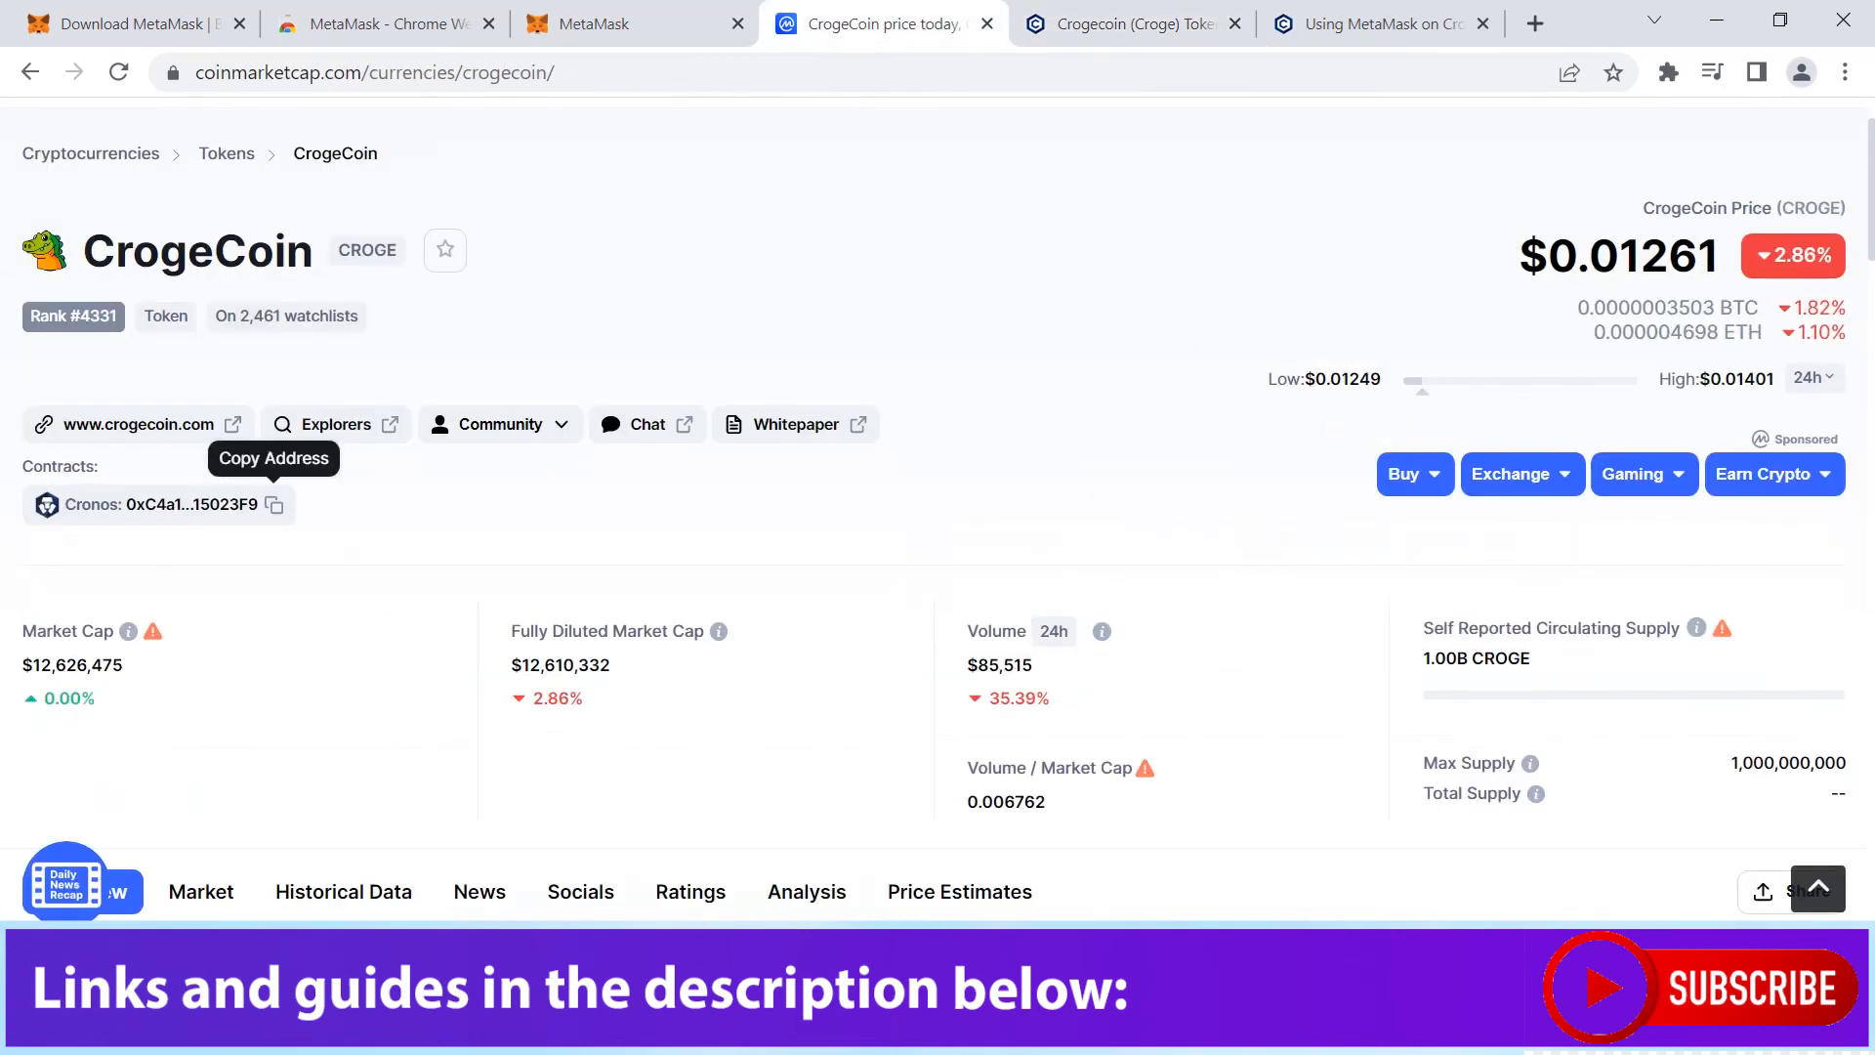